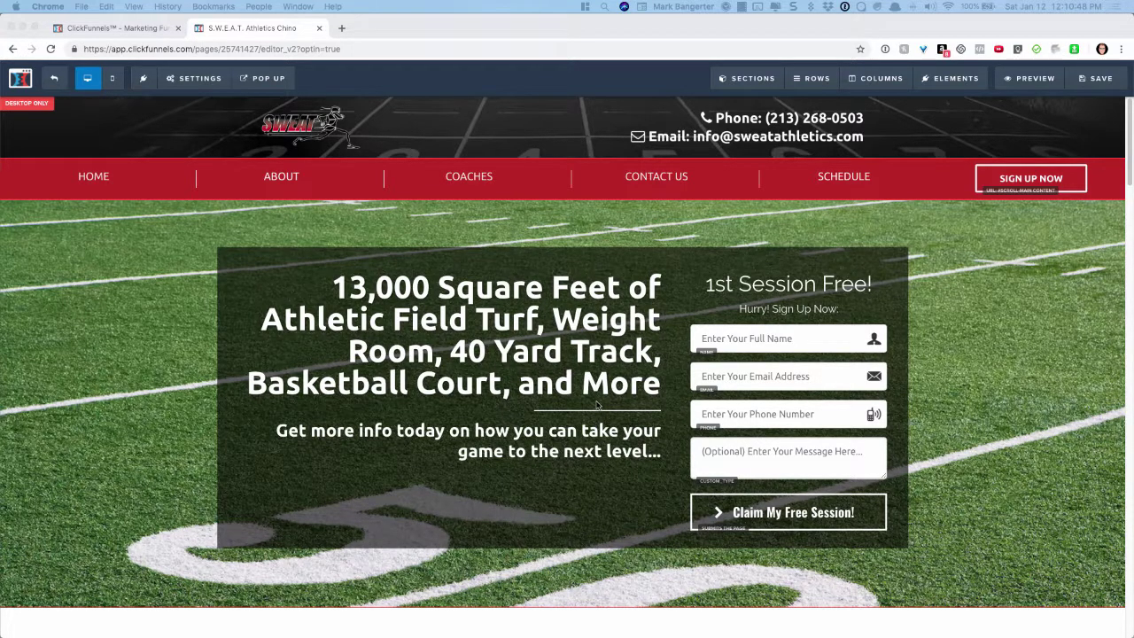
# - Scroll down to the 'Where is S.W.E.A.T Athletics Located?' section with its four social icons
pyautogui.scroll(-20, 597, 405)
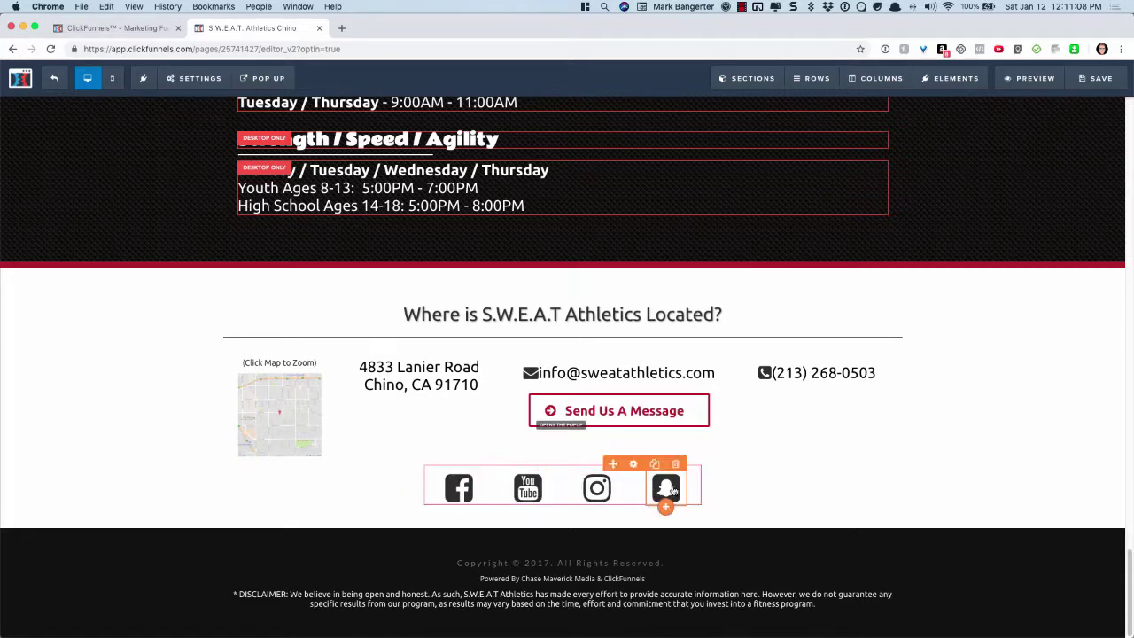
# - Swap the last footer social icon's glyph for an envelope after searching the icon picker
pyautogui.click(675, 489)
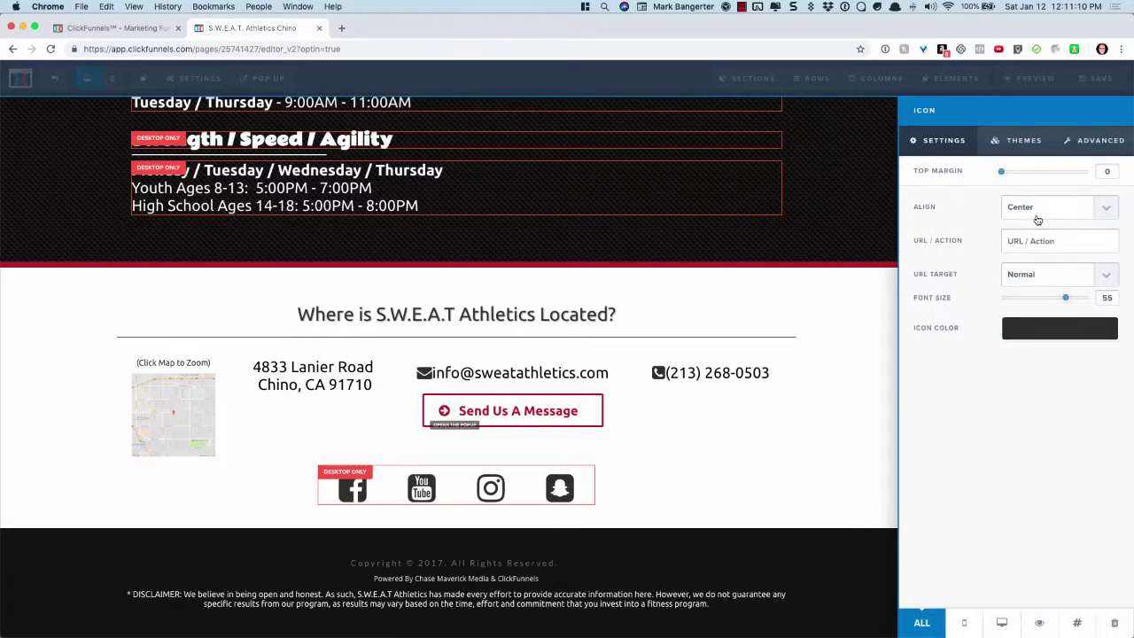
pyautogui.click(1099, 140)
pyautogui.click(1105, 209)
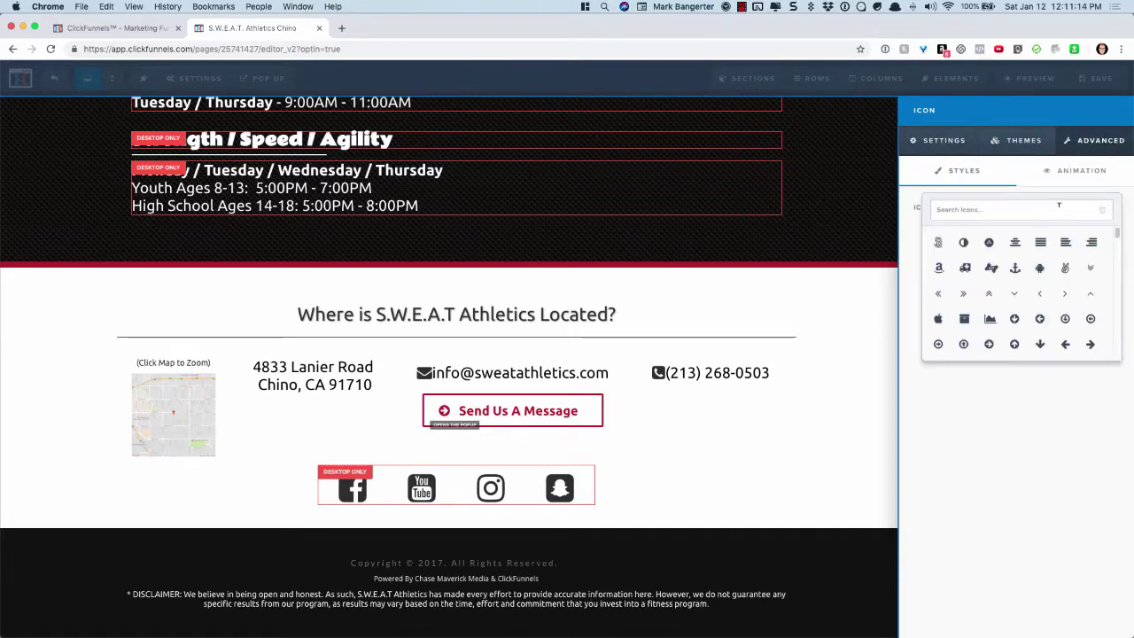
pyautogui.write('email')
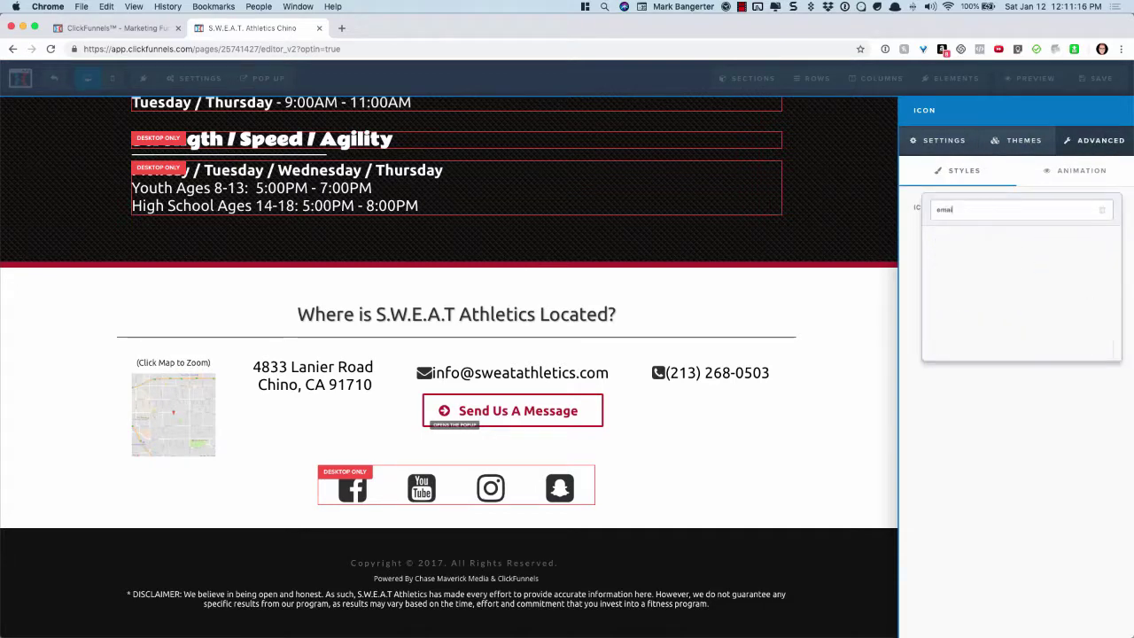
pyautogui.press('BackSpace')
pyautogui.press('BackSpace')
pyautogui.press('BackSpace')
pyautogui.press('BackSpace')
pyautogui.press('BackSpace')
pyautogui.write('mail')
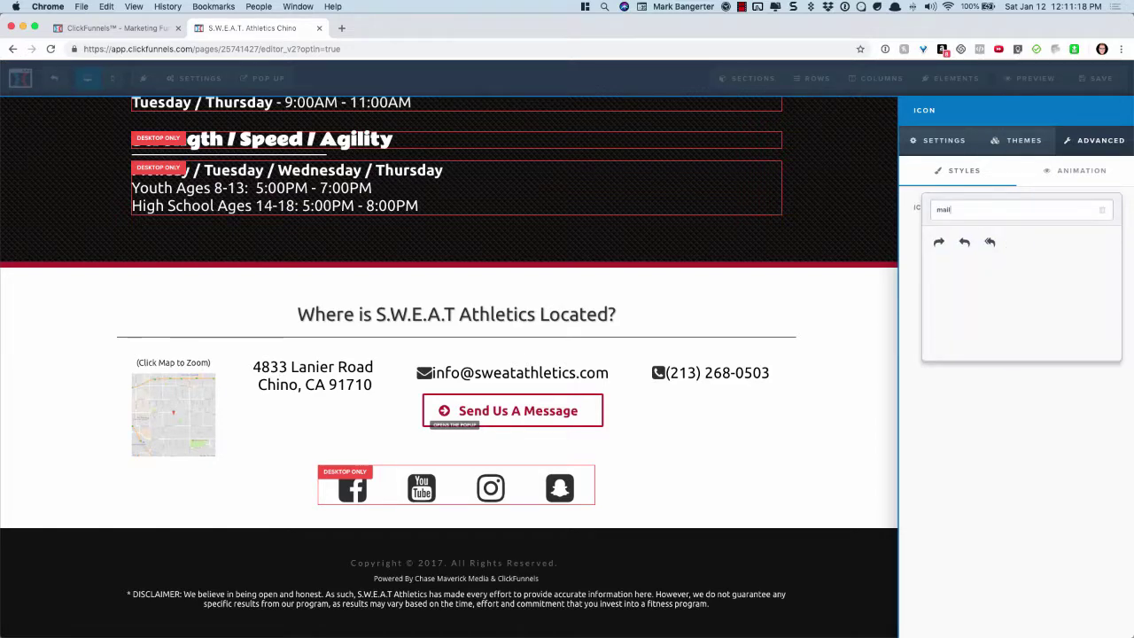
pyautogui.press('BackSpace')
pyautogui.press('BackSpace')
pyautogui.press('BackSpace')
pyautogui.press('BackSpace')
pyautogui.write('envel')
pyautogui.click(988, 242)
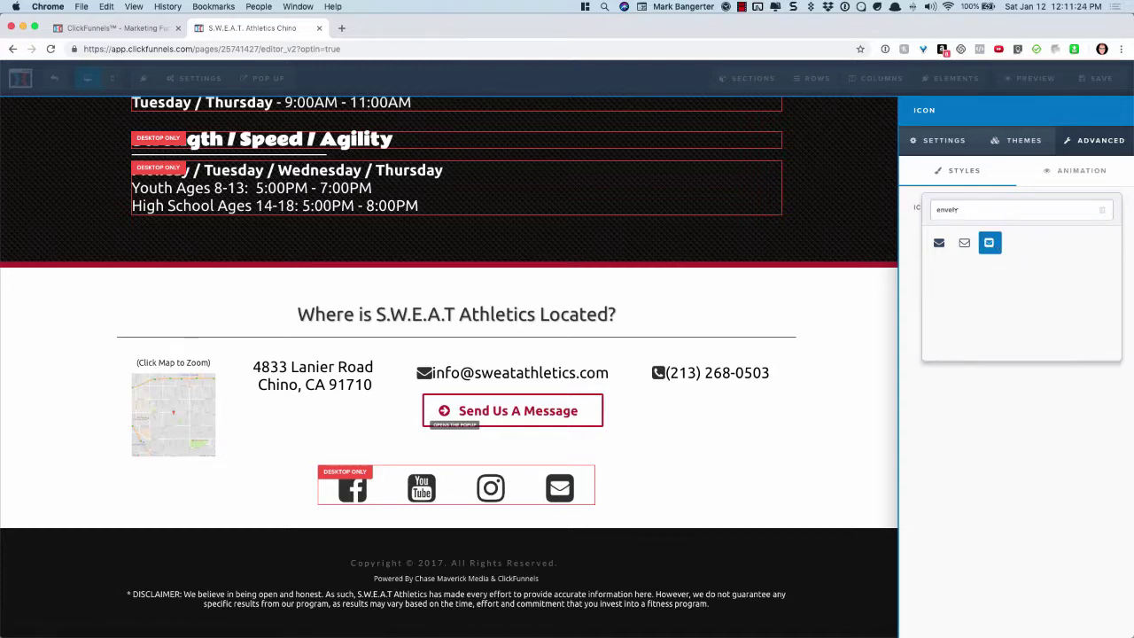
# - Set the icon's URL/Action link to #
pyautogui.click(940, 140)
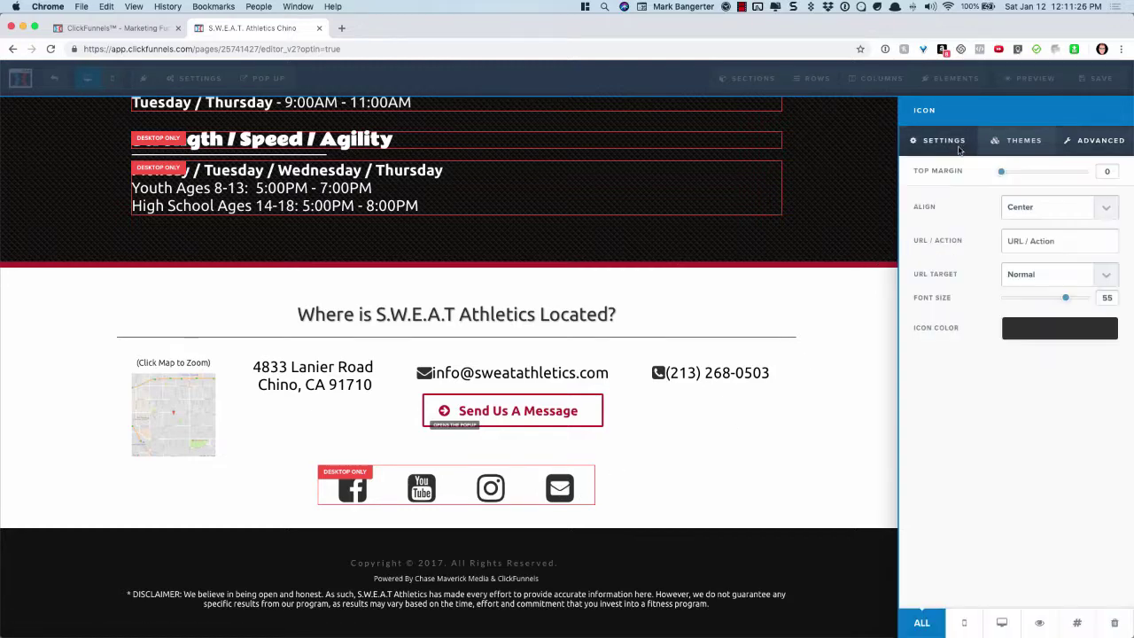
pyautogui.click(1010, 240)
pyautogui.write('#')
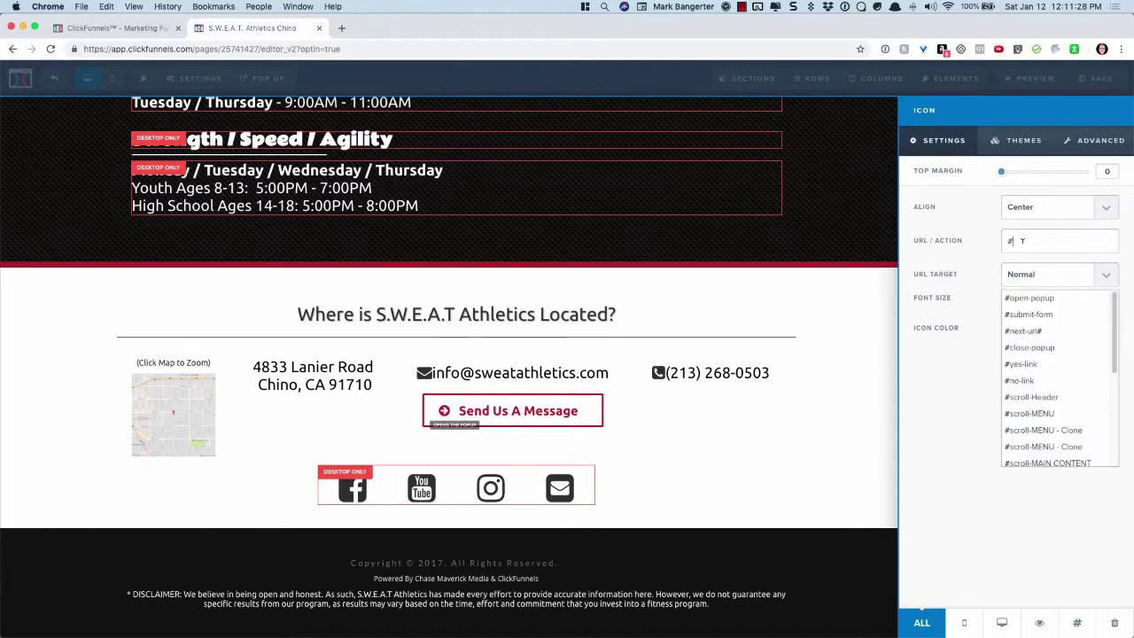
pyautogui.click(1001, 452)
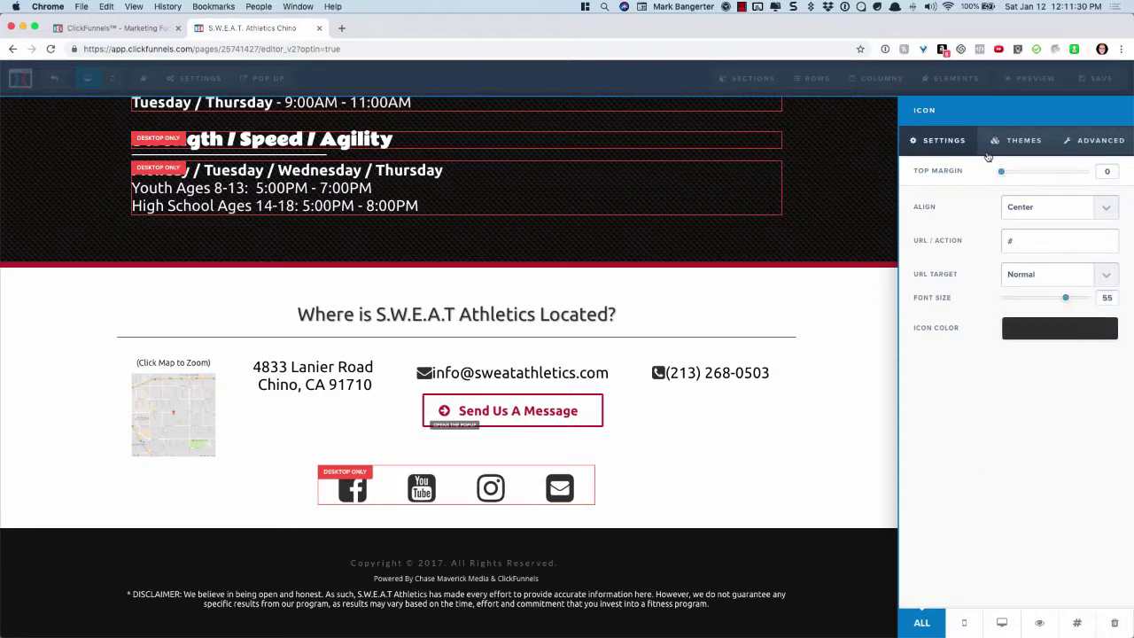
# - Change the icon glyph to the Snapchat ghost and close the icon settings
pyautogui.click(1086, 140)
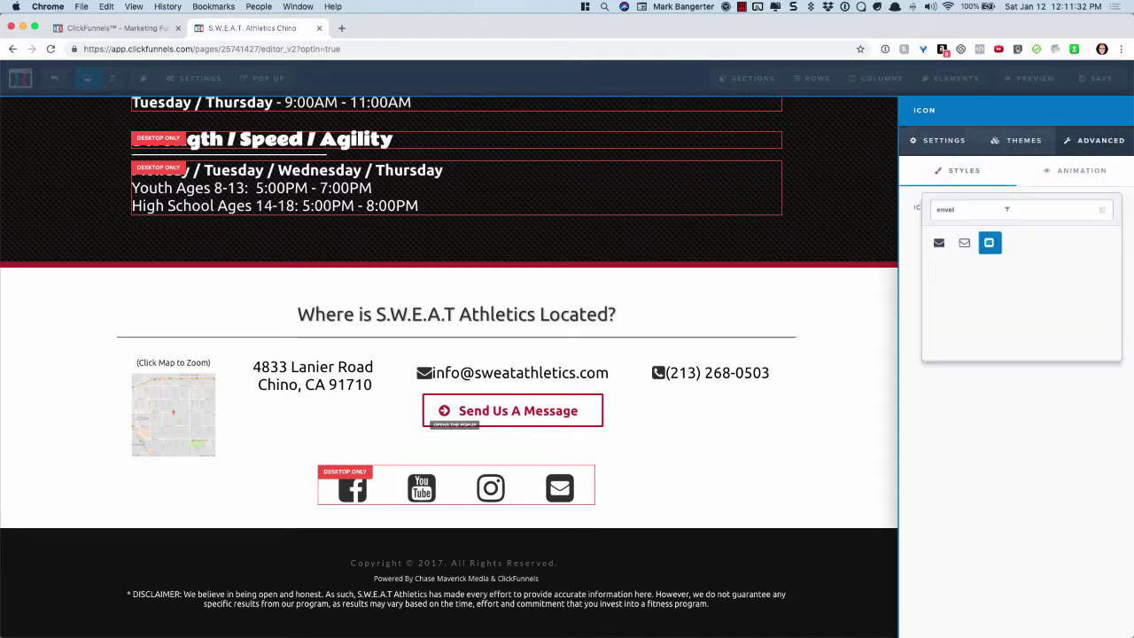
pyautogui.press('super+a')
pyautogui.write('snap')
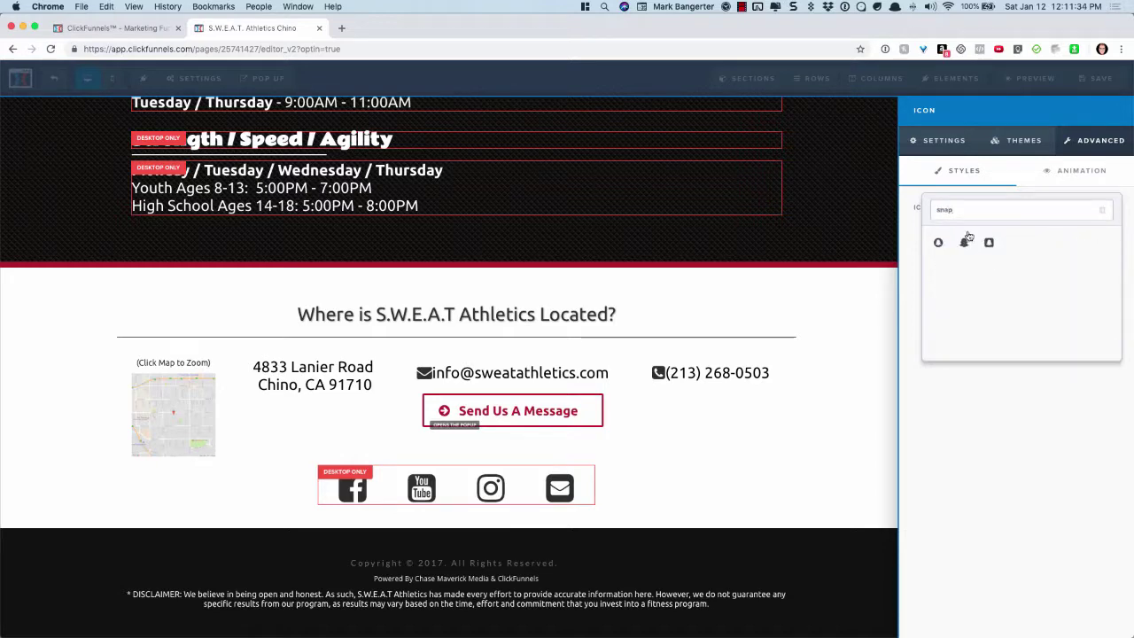
pyautogui.click(964, 244)
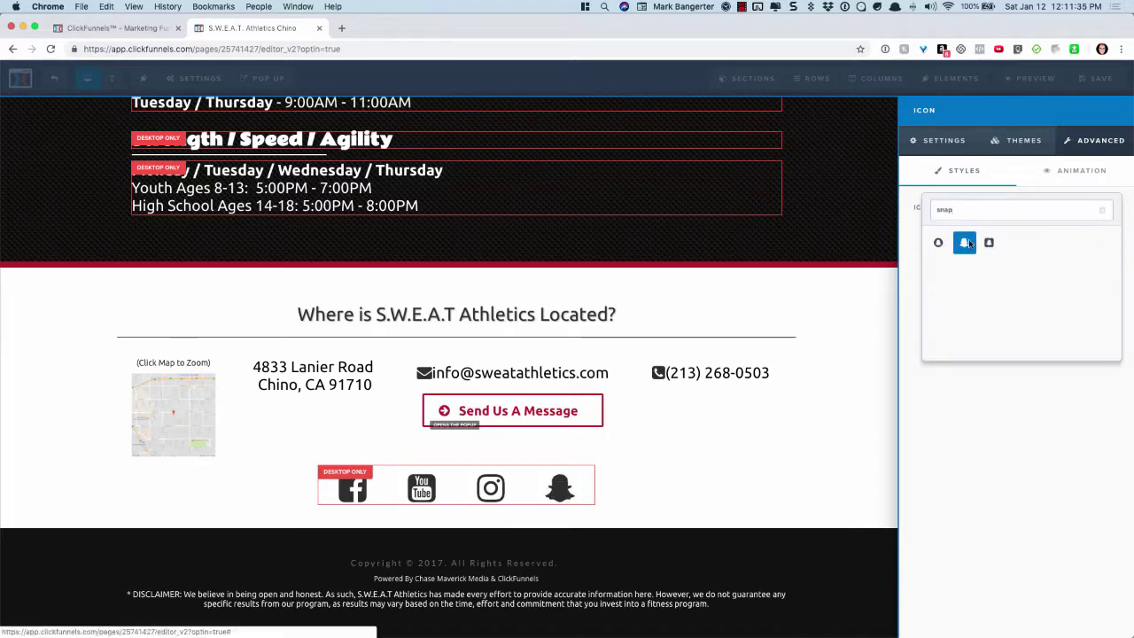
pyautogui.click(822, 449)
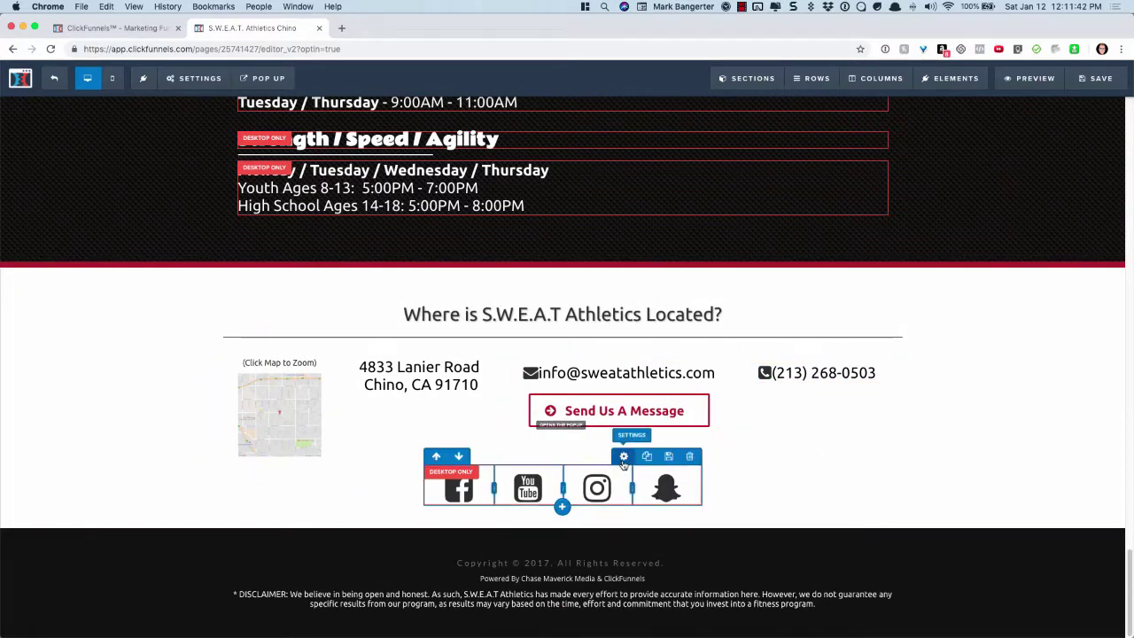
# - Set the social icons row's visibility to ALL, showing it on mobile and desktop
pyautogui.click(623, 457)
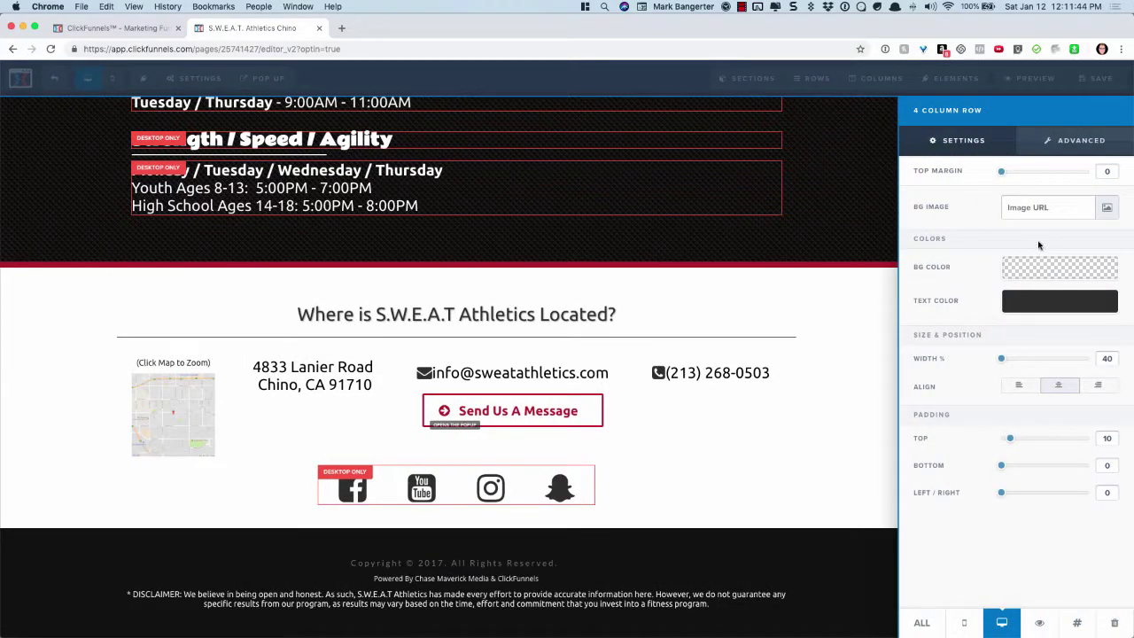
pyautogui.click(925, 624)
pyautogui.click(726, 485)
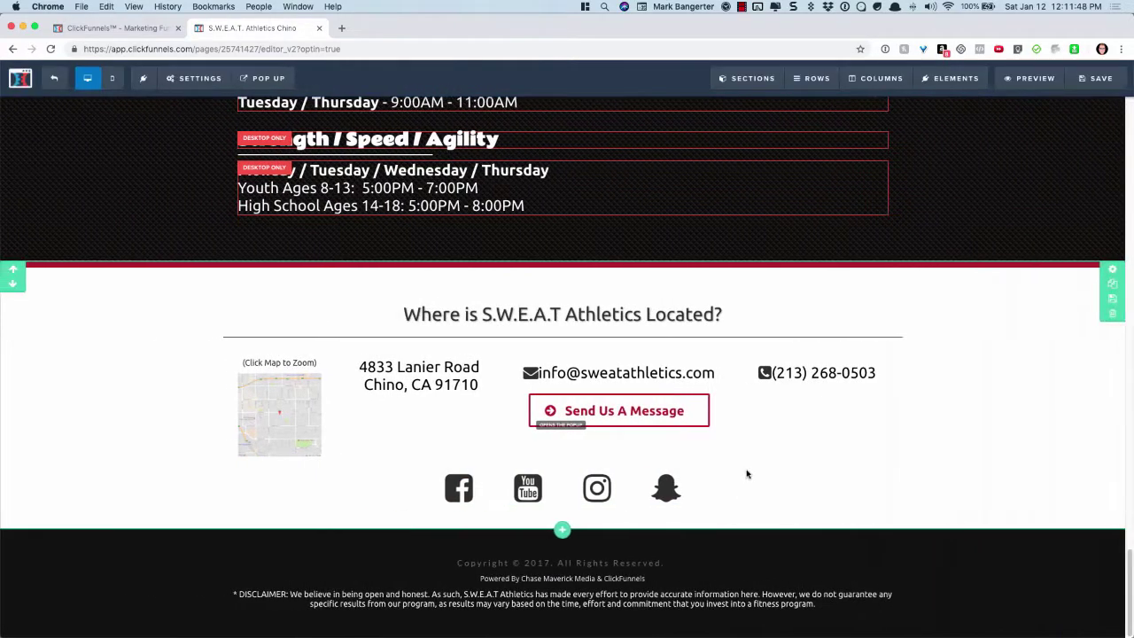
# - Check the footer in the Mobile layout, inspecting the stacked icons row's settings
pyautogui.click(111, 78)
pyautogui.scroll(-20, 513, 435)
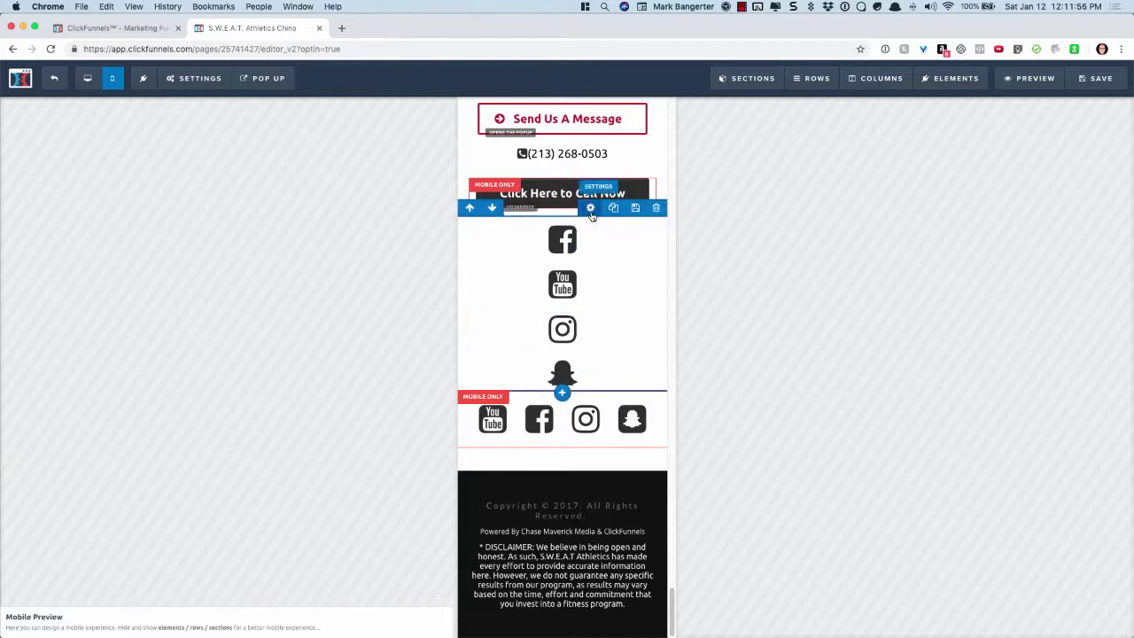
pyautogui.click(590, 208)
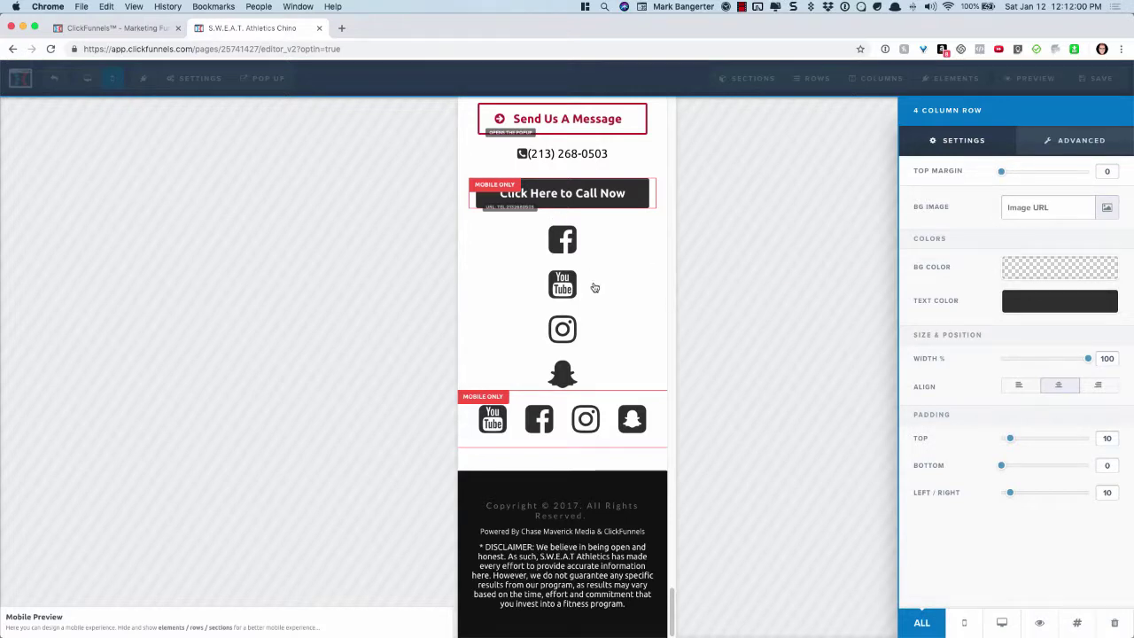
pyautogui.click(653, 423)
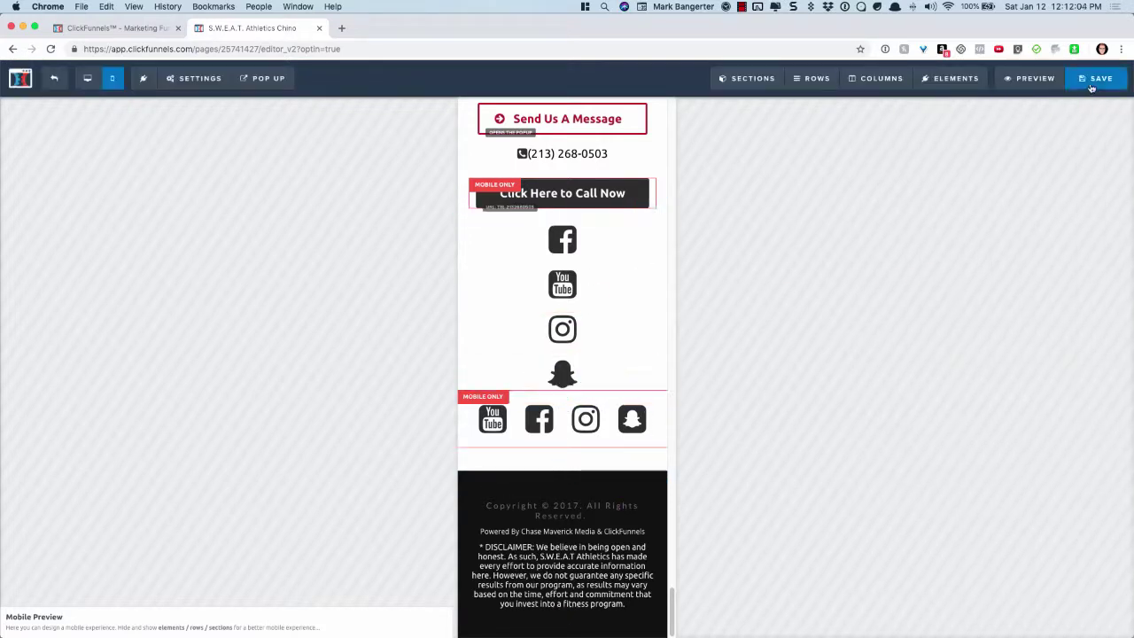
# - Return to the desktop layout, save the page, and open its live preview
pyautogui.click(86, 78)
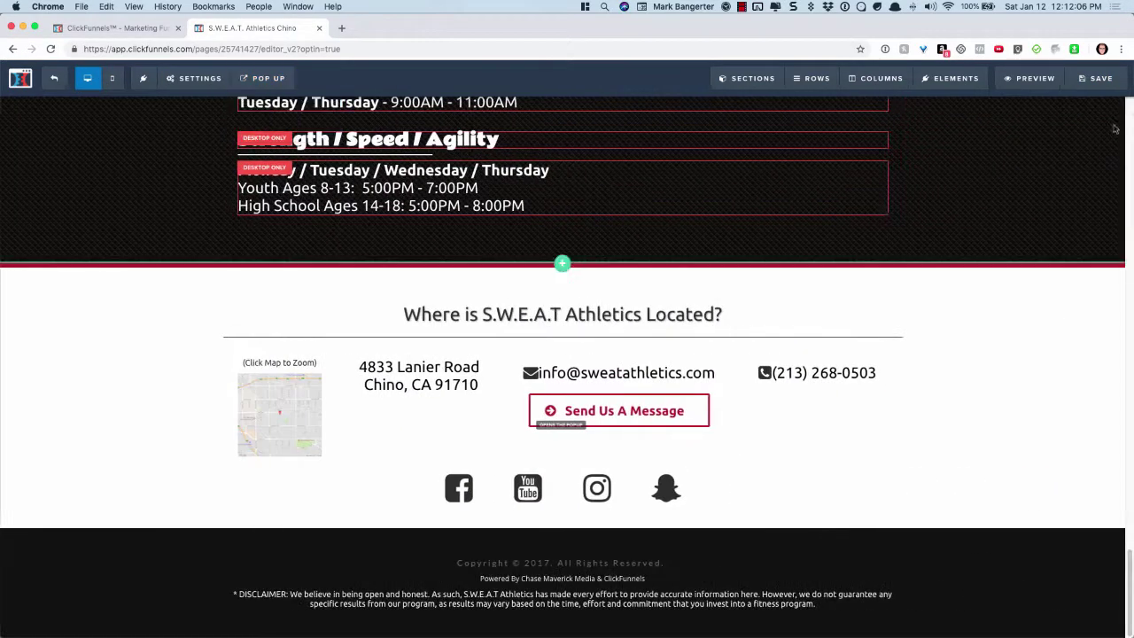
pyautogui.click(1086, 82)
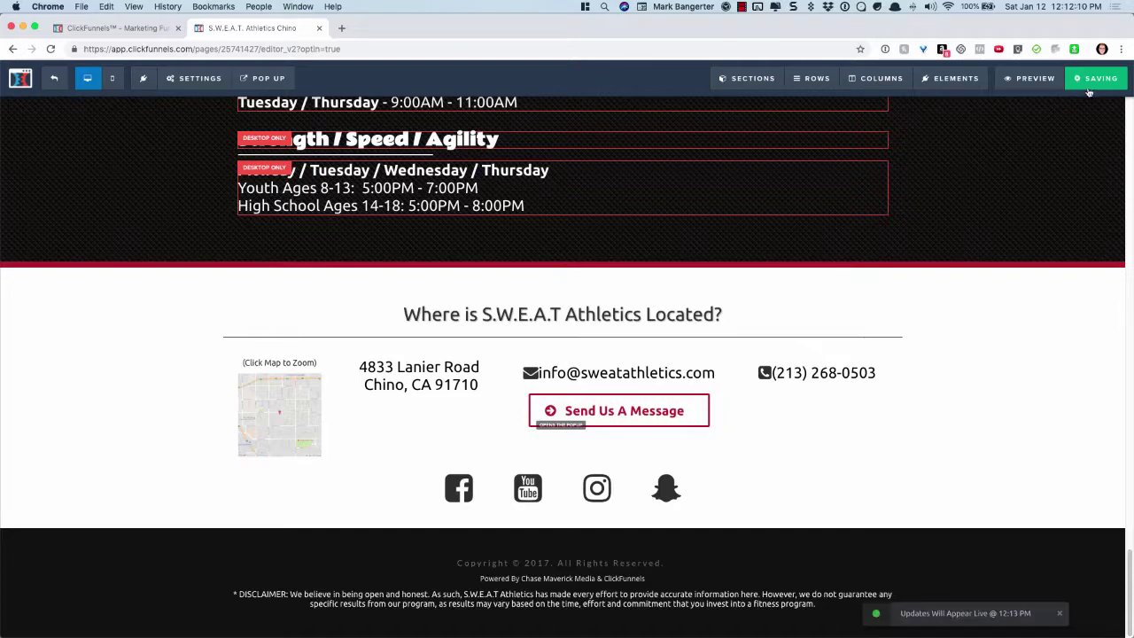
pyautogui.click(1038, 80)
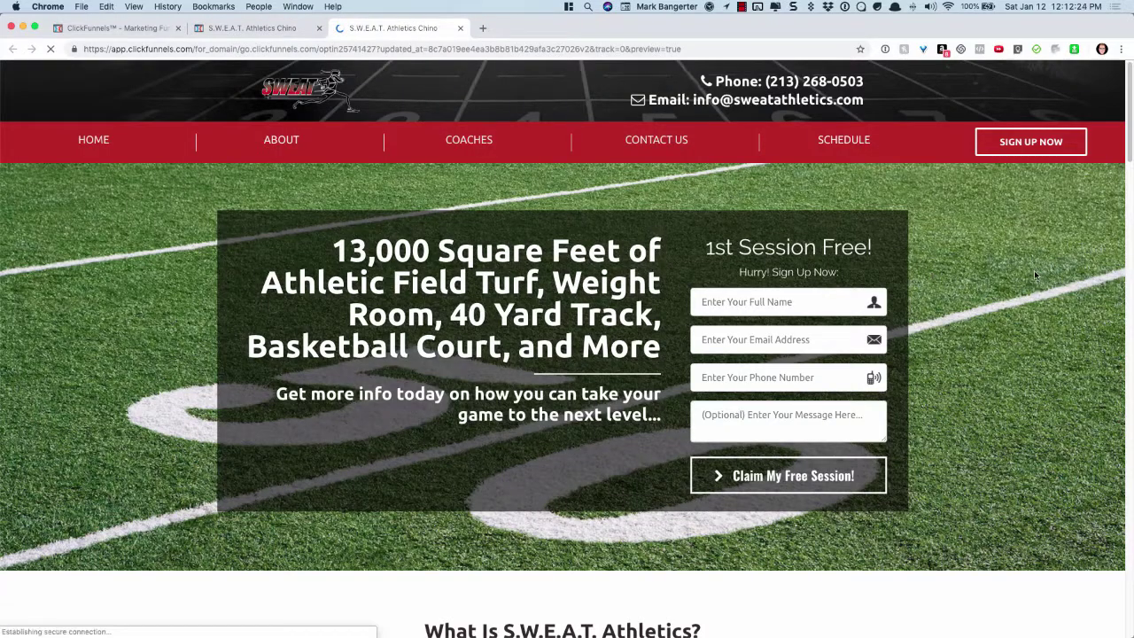
# - Scroll the preview down and narrow the browser window to phone width
pyautogui.scroll(-10, 1033, 270)
pyautogui.scroll(-15, 1034, 275)
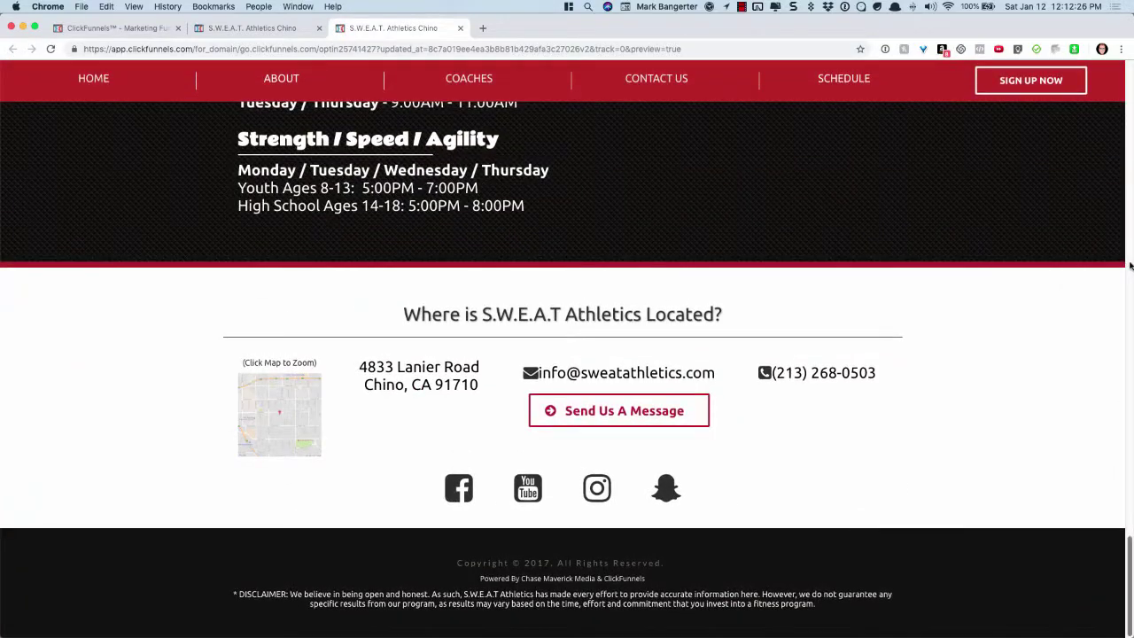
pyautogui.moveTo(1131, 262)
pyautogui.mouseDown()
pyautogui.moveTo(549, 269)
pyautogui.moveTo(1132, 276)
pyautogui.mouseUp()
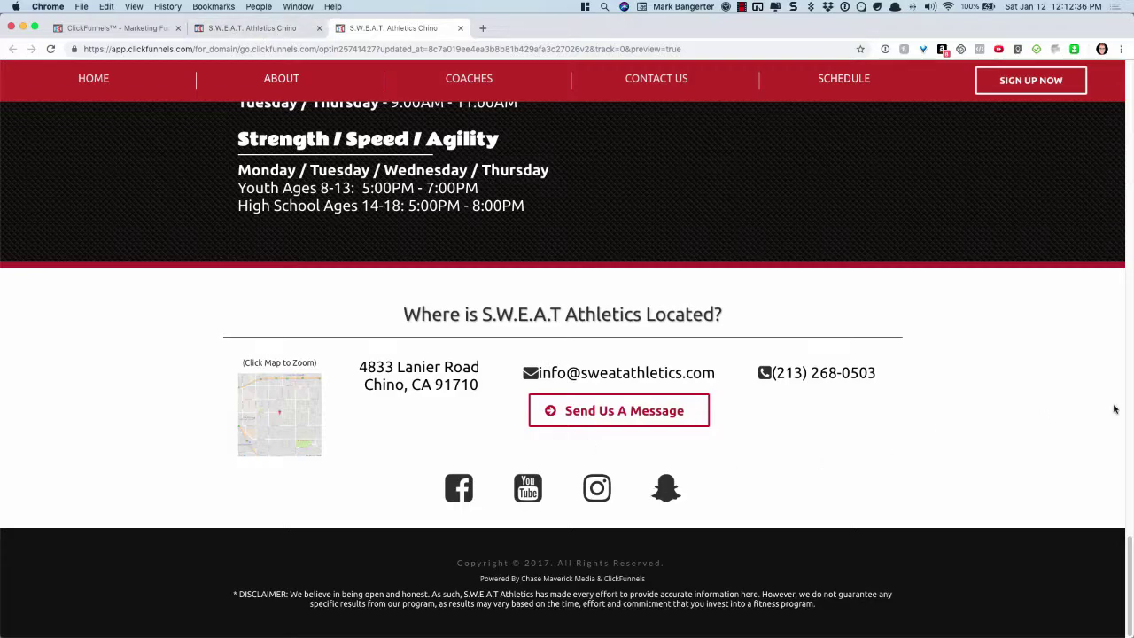
pyautogui.moveTo(1131, 407); pyautogui.dragTo(433, 389)
# - Scroll the phone-width preview down to the footer's stacked icons and four-icon row
pyautogui.scroll(-15, 284, 369)
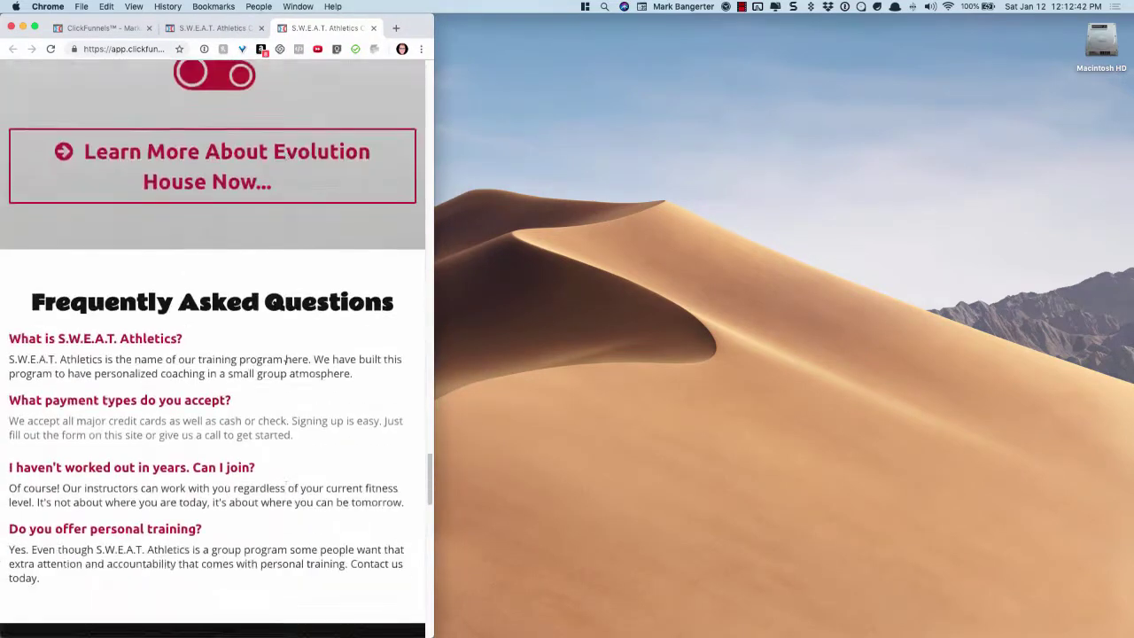
pyautogui.scroll(-3, 292, 370)
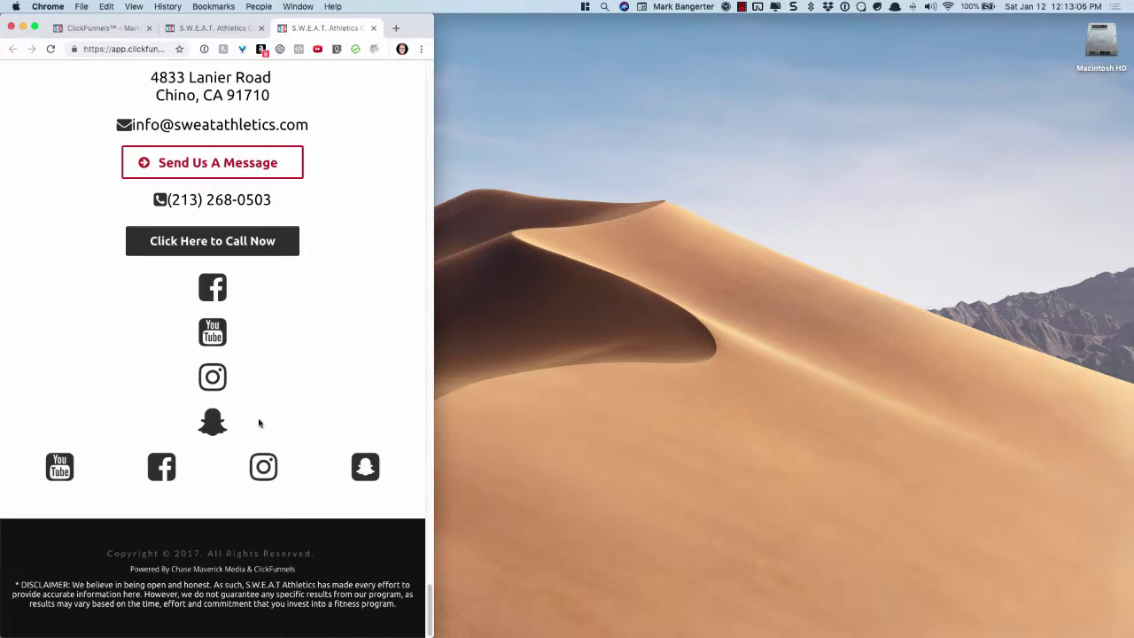
# - Restore the browser to full width, return to the editor, and inspect the desktop social row settings
pyautogui.doubleClick(432, 352)
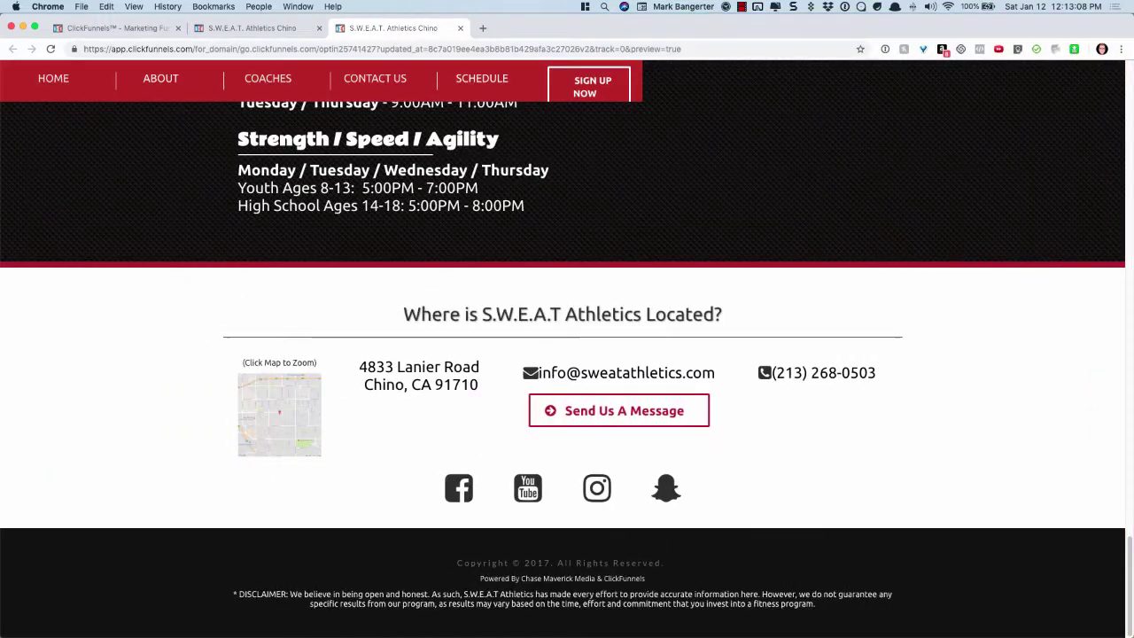
pyautogui.click(252, 27)
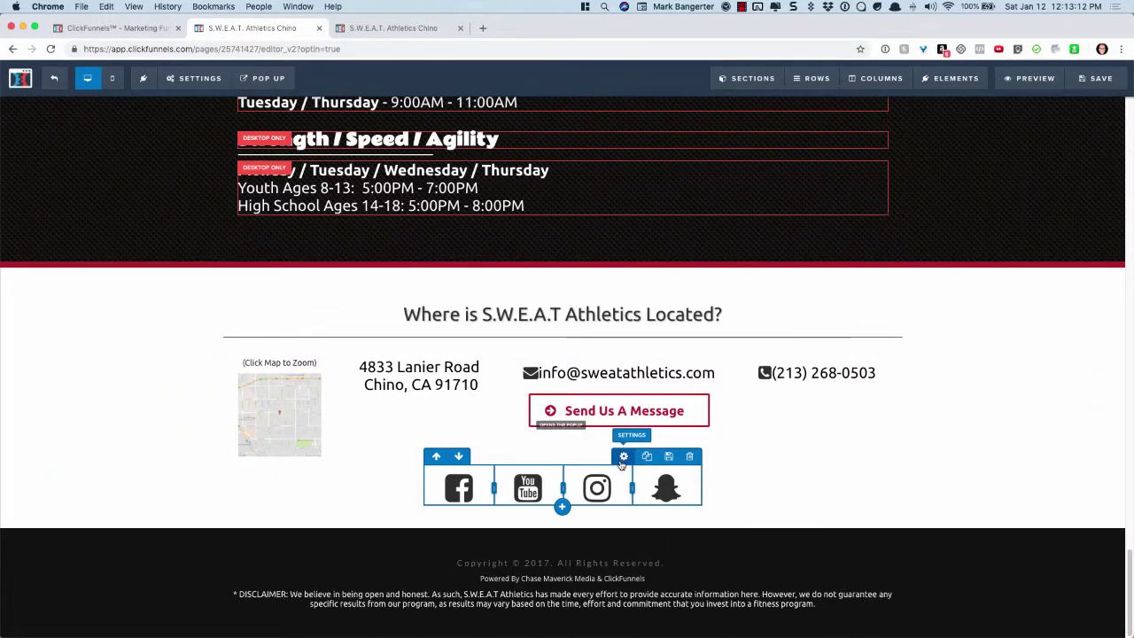
pyautogui.click(791, 494)
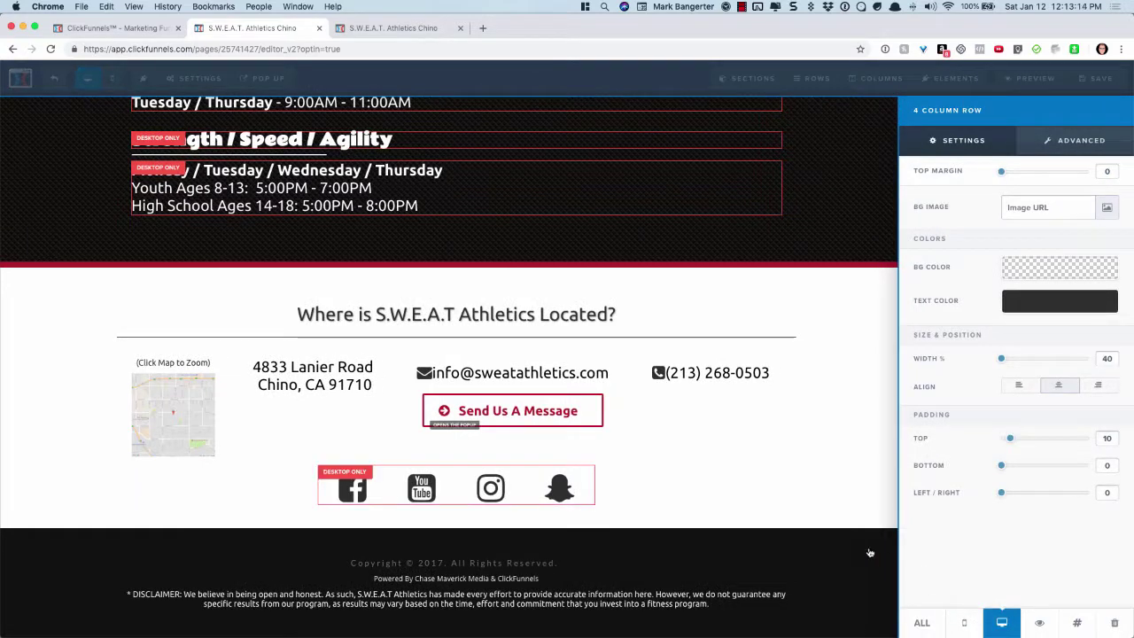
pyautogui.click(784, 499)
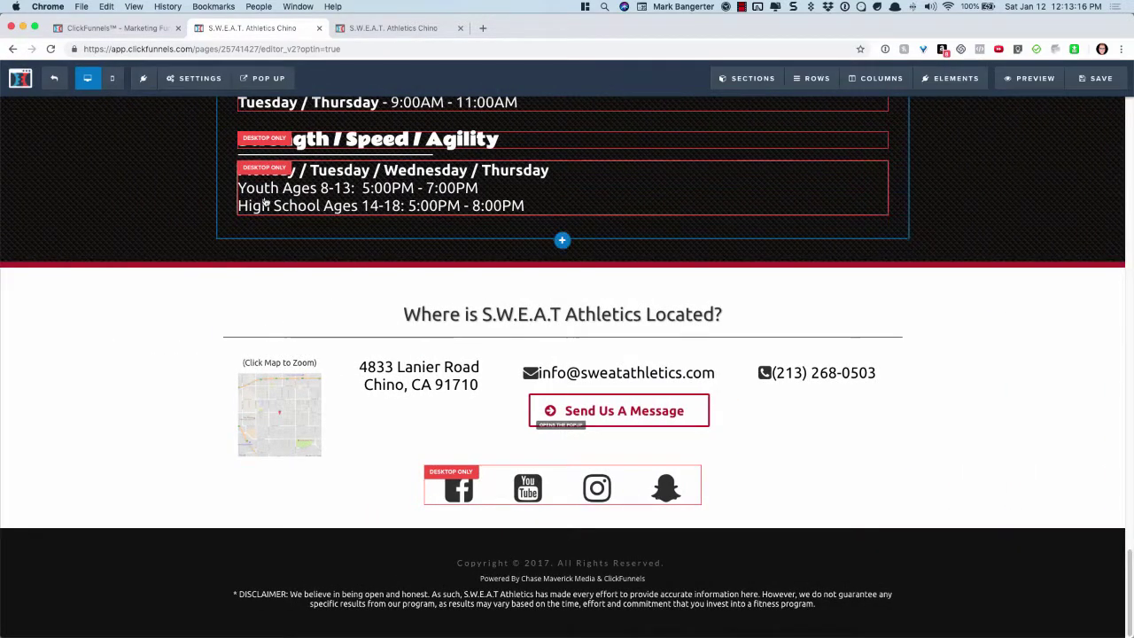
# - Review the Custom CSS rule giving #row--91600 elements 25% width and float:right
pyautogui.moveTo(184, 81)
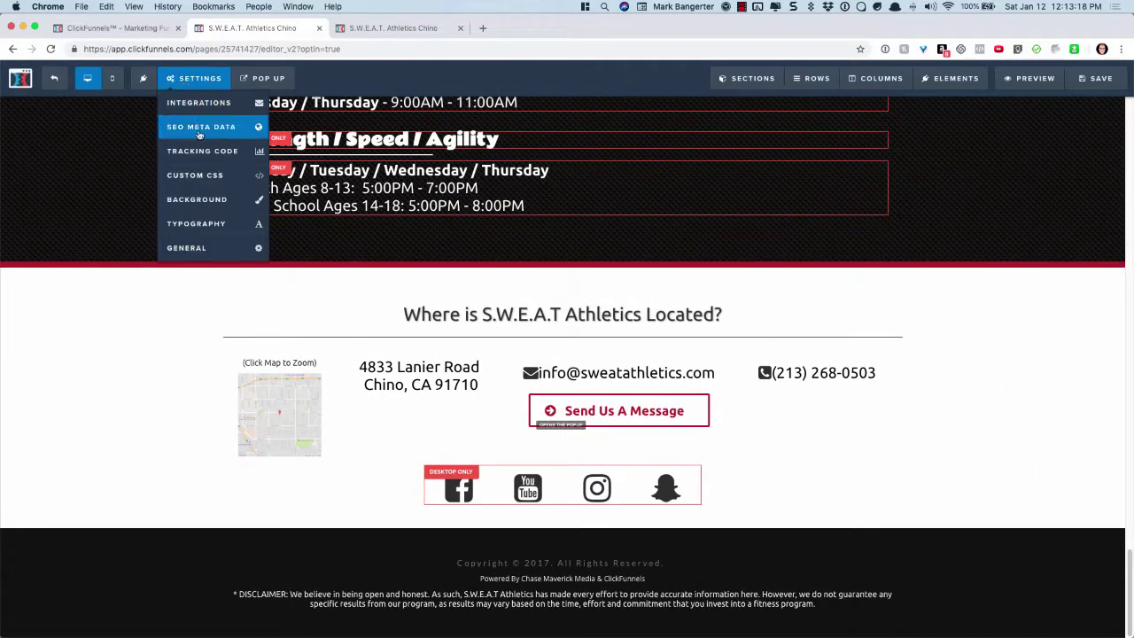
pyautogui.click(195, 175)
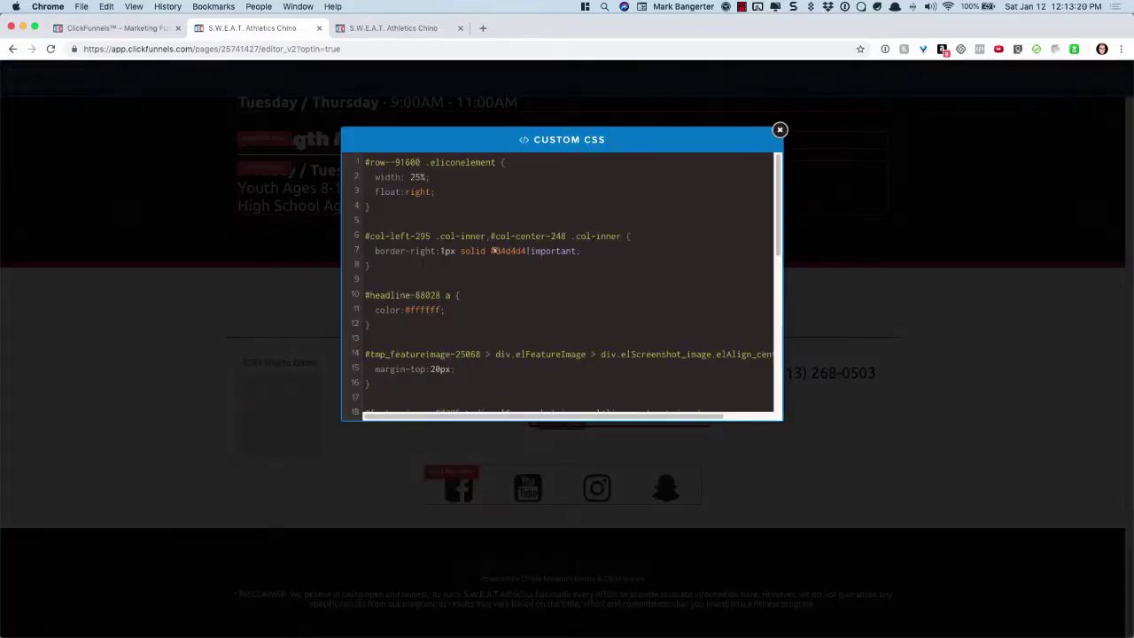
pyautogui.moveTo(364, 161); pyautogui.dragTo(399, 212)
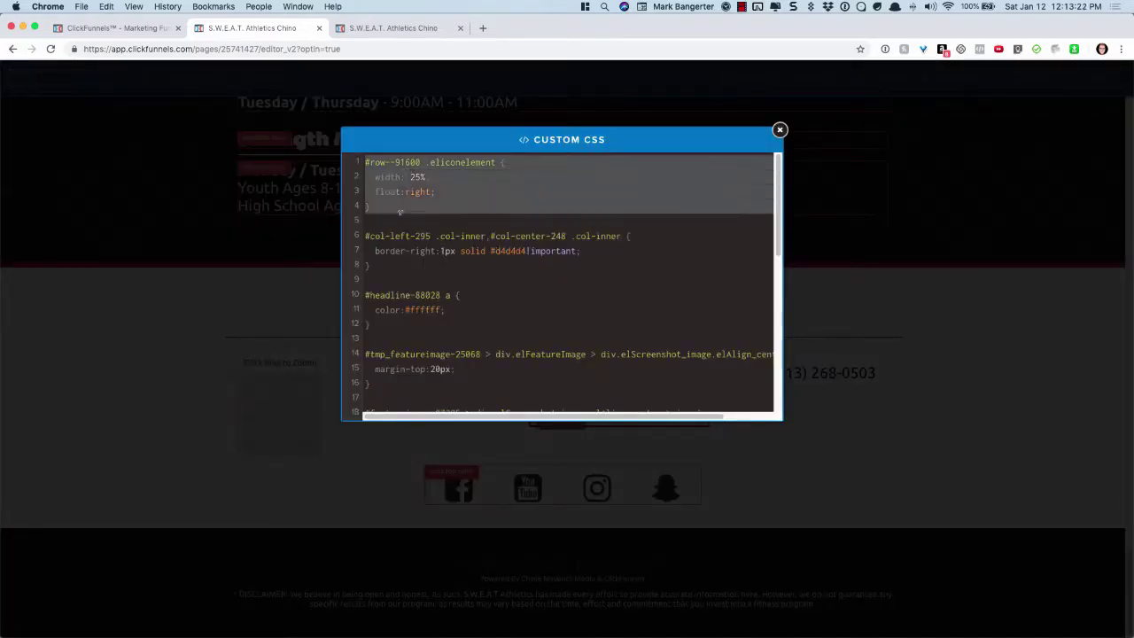
pyautogui.click(441, 170)
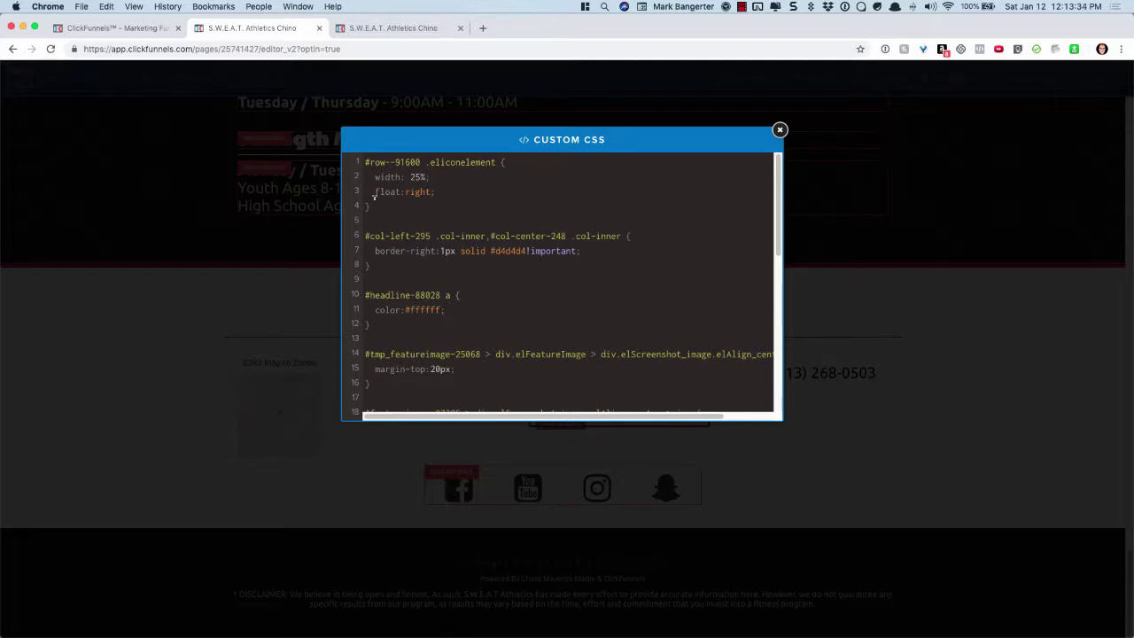
pyautogui.moveTo(452, 188); pyautogui.dragTo(378, 189)
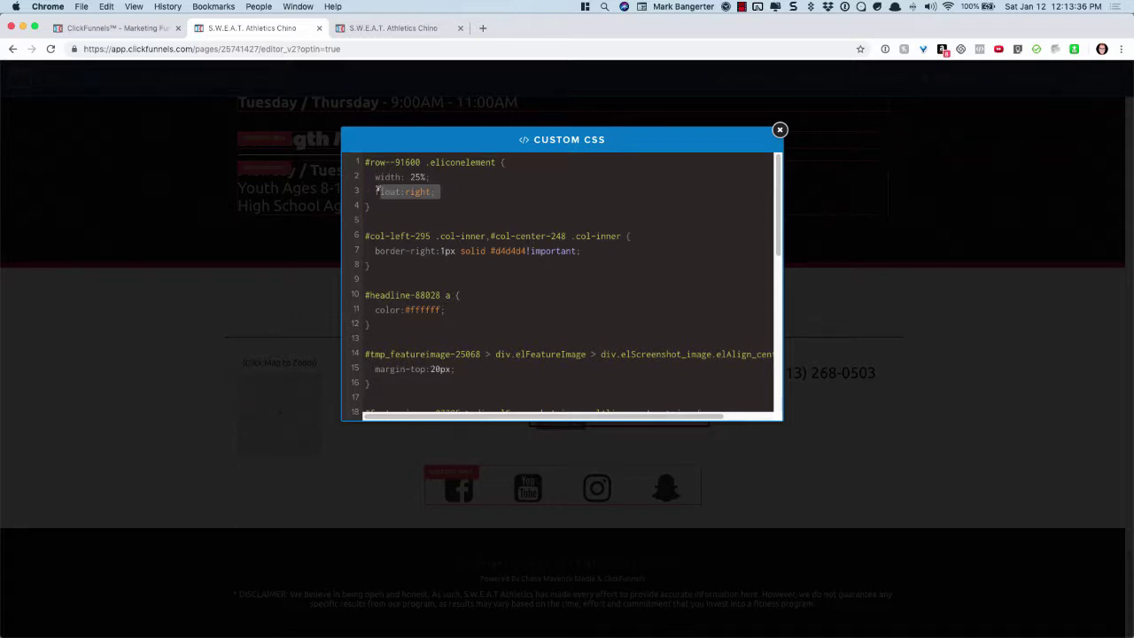
pyautogui.click(779, 130)
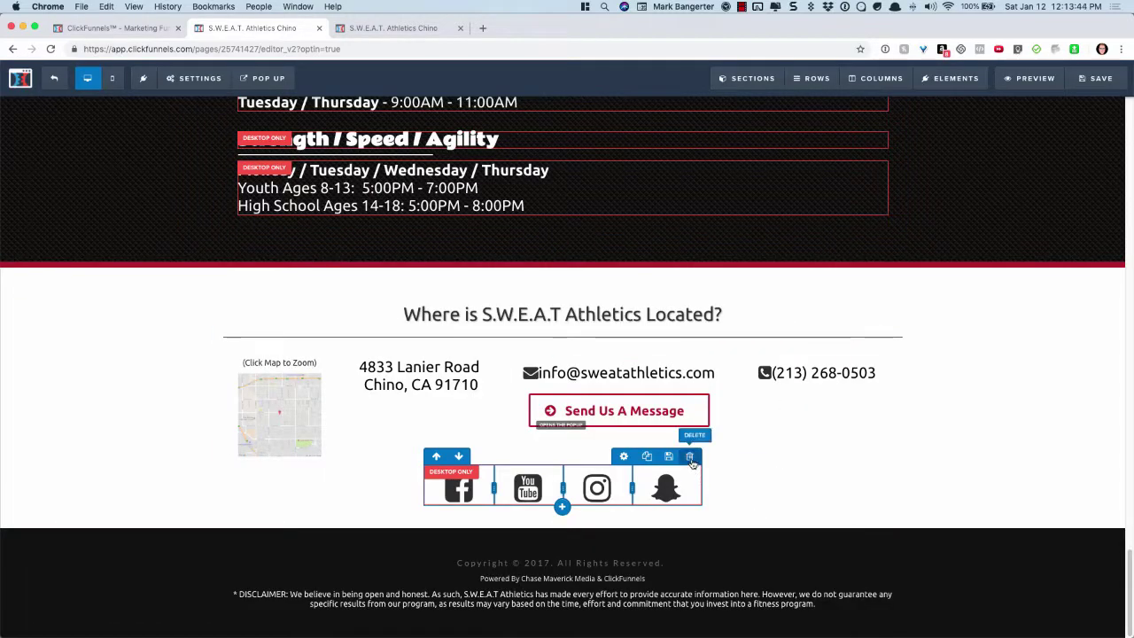
# - Switch to the Mobile layout and open the settings of the mobile-only social icons row
pyautogui.click(625, 457)
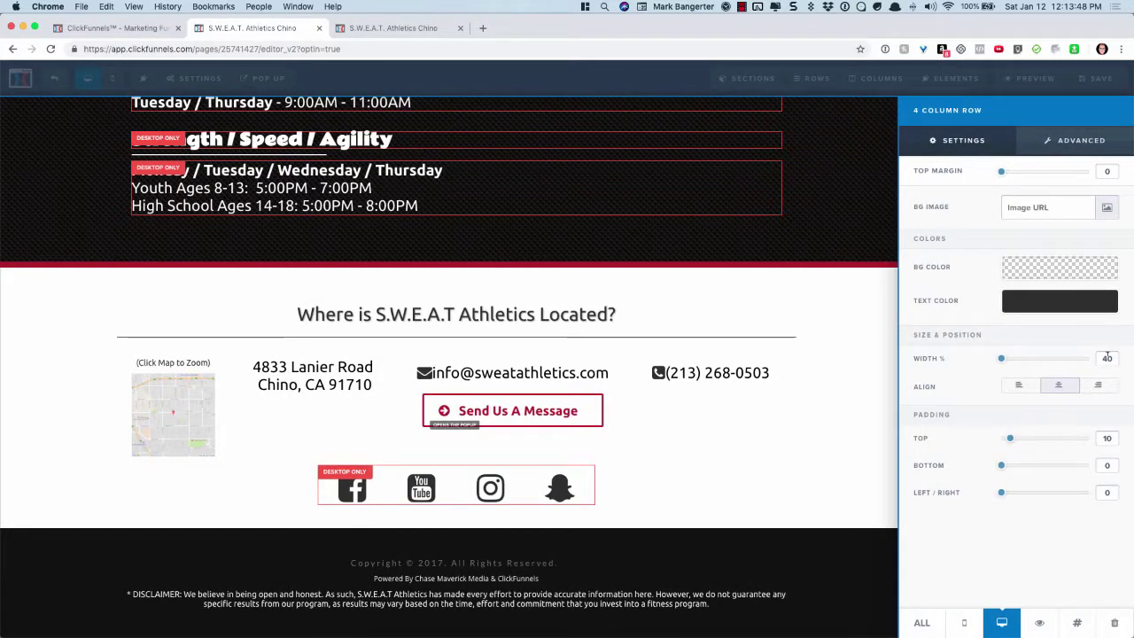
pyautogui.click(747, 468)
pyautogui.click(105, 81)
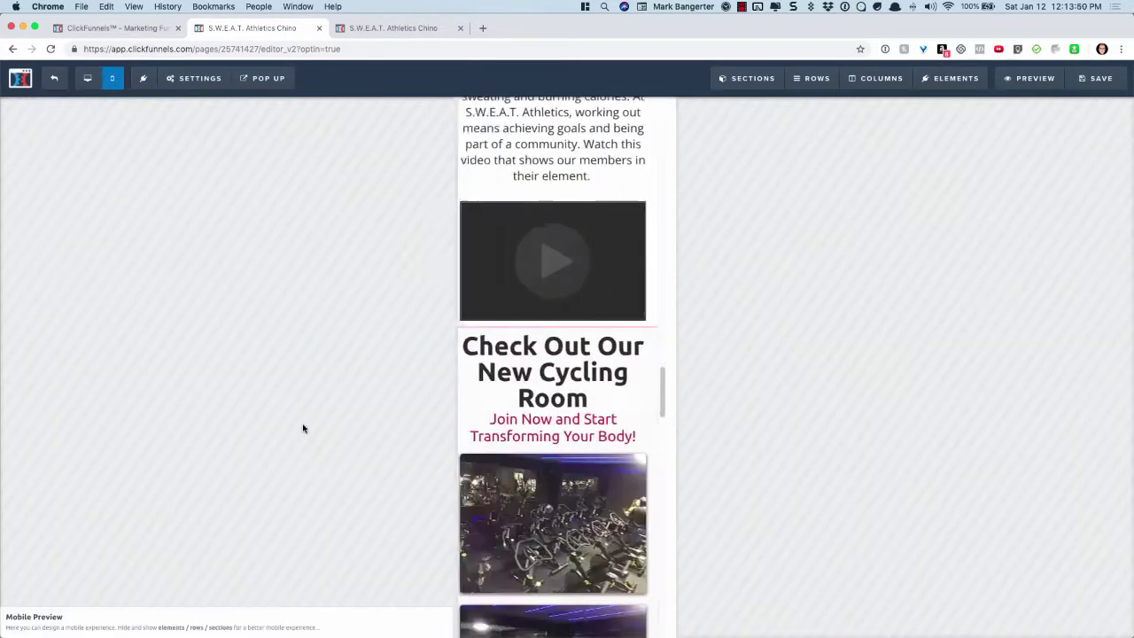
pyautogui.scroll(-15, 532, 442)
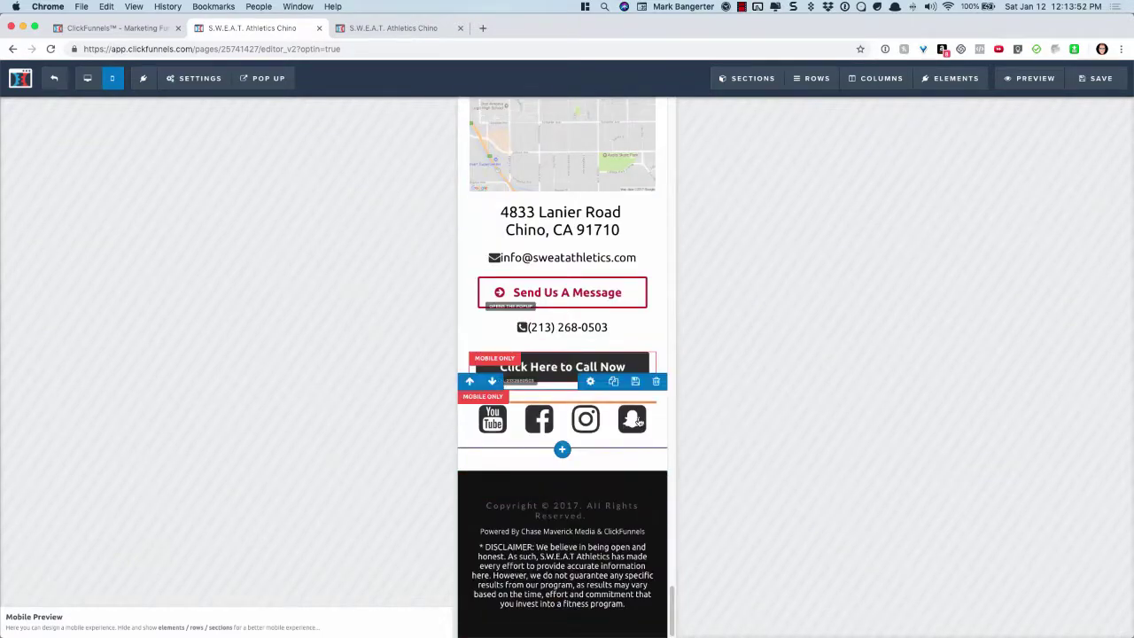
pyautogui.click(600, 393)
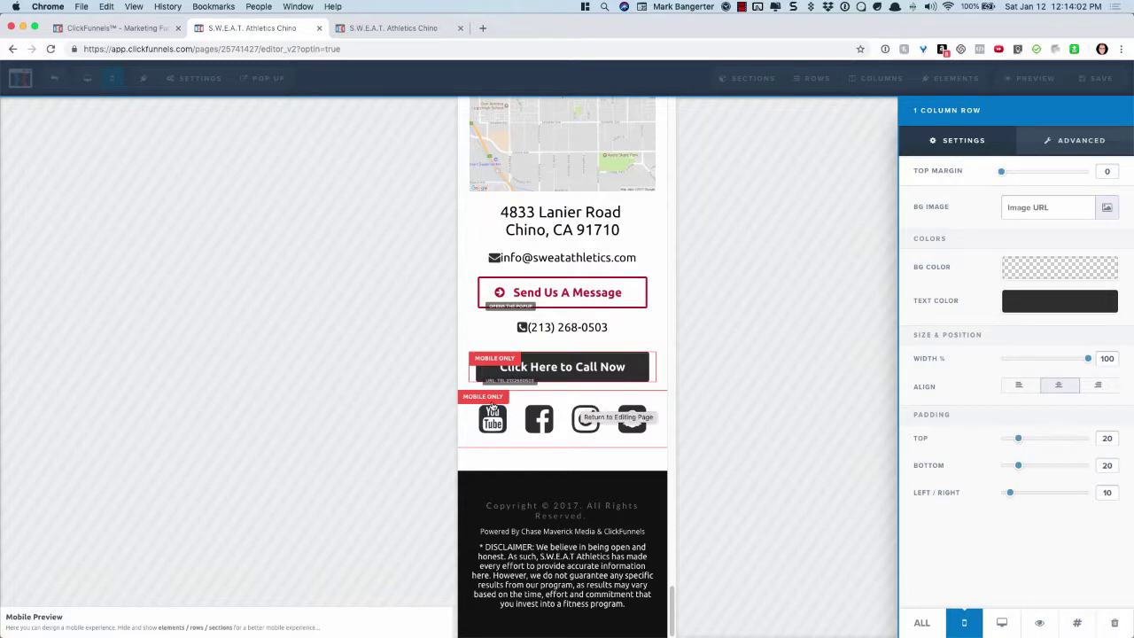
pyautogui.click(1077, 623)
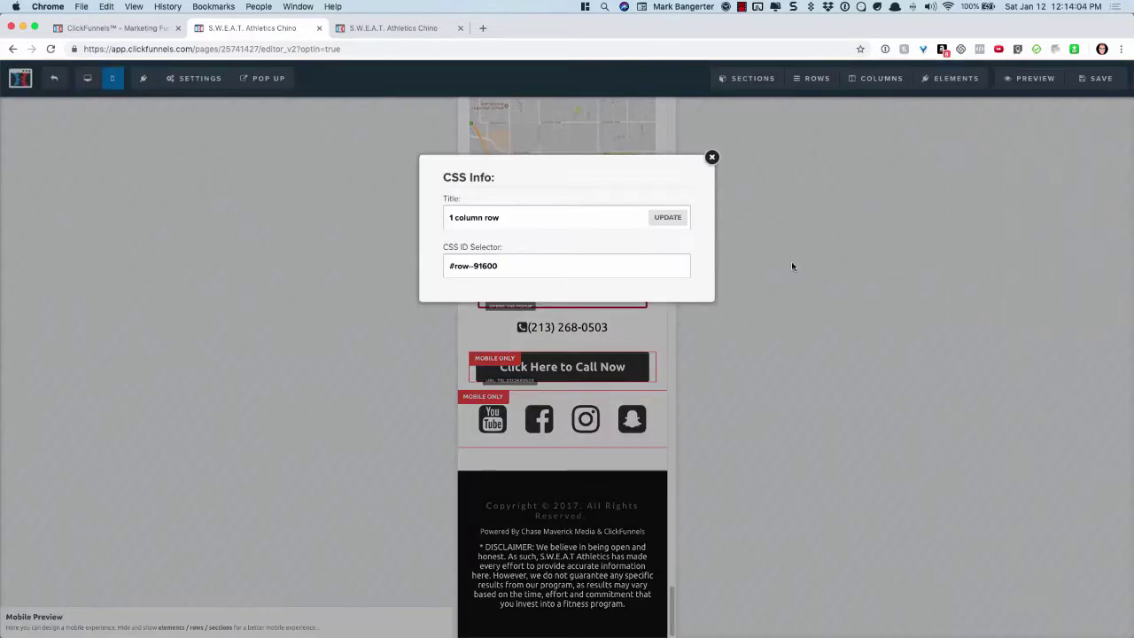
pyautogui.moveTo(476, 266); pyautogui.dragTo(448, 266)
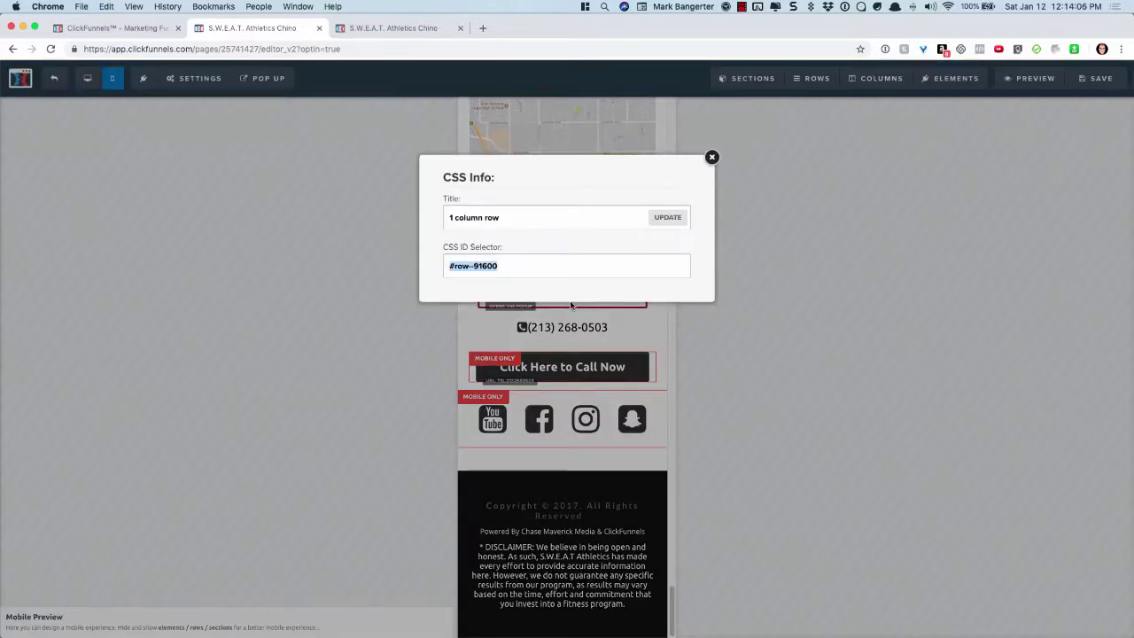
pyautogui.click(235, 166)
pyautogui.click(197, 78)
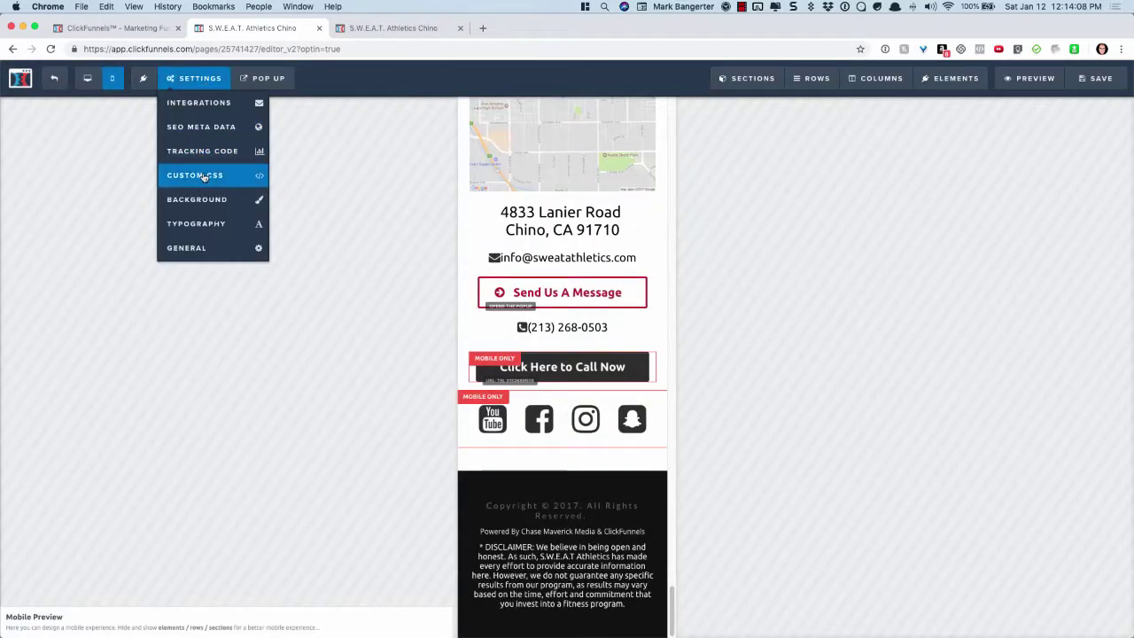
pyautogui.click(203, 174)
pyautogui.moveTo(420, 162); pyautogui.dragTo(370, 162)
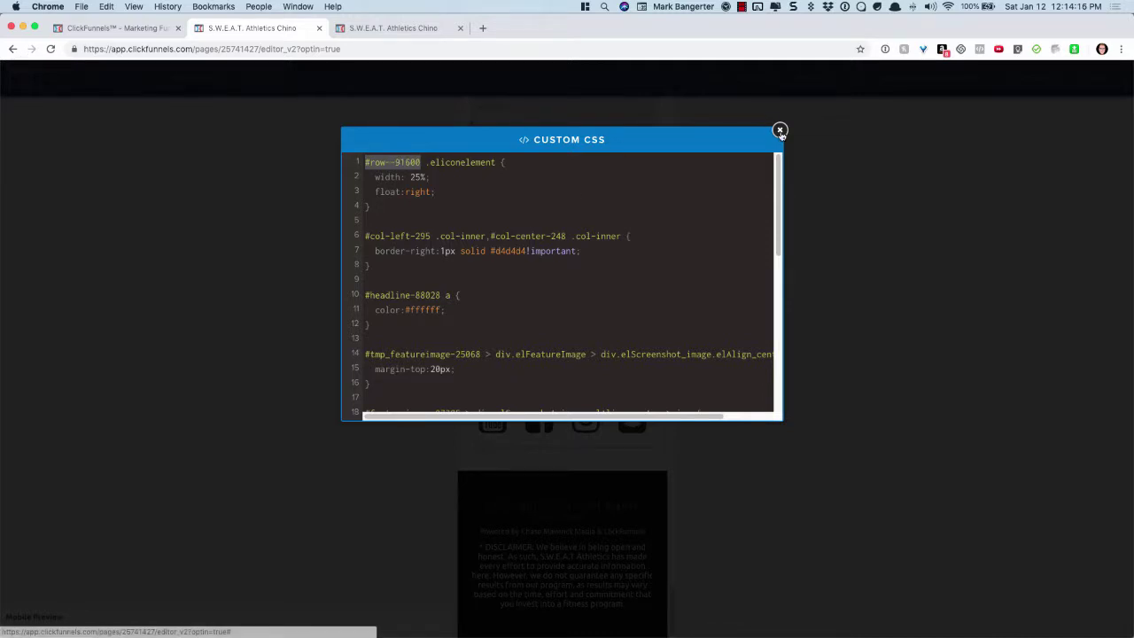
pyautogui.click(780, 129)
pyautogui.moveTo(593, 388)
pyautogui.click(664, 457)
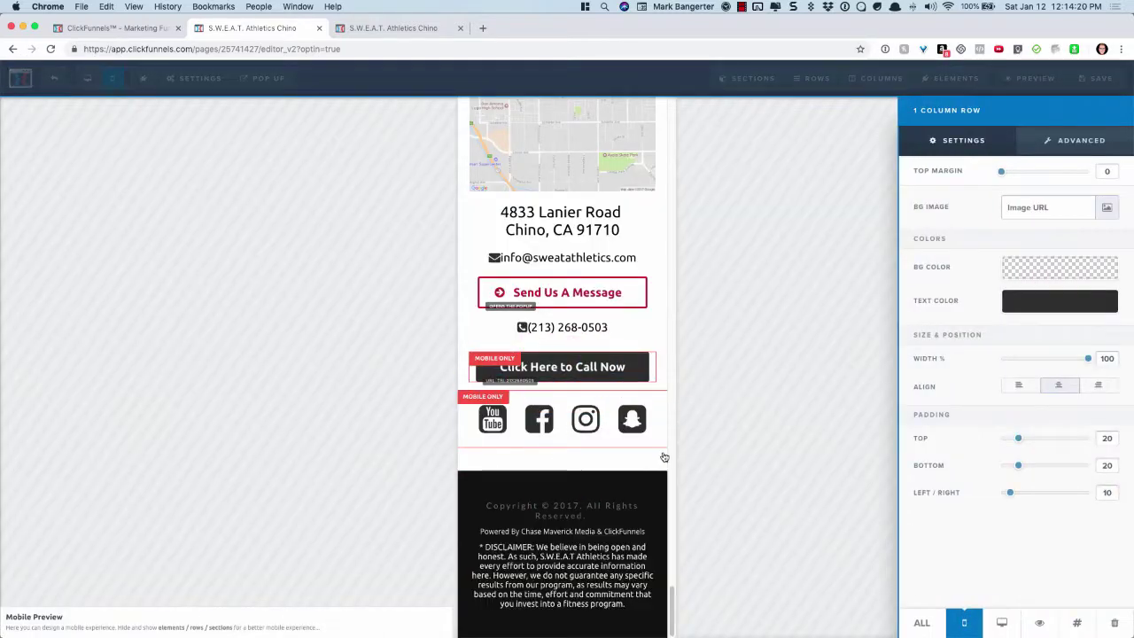
pyautogui.click(638, 406)
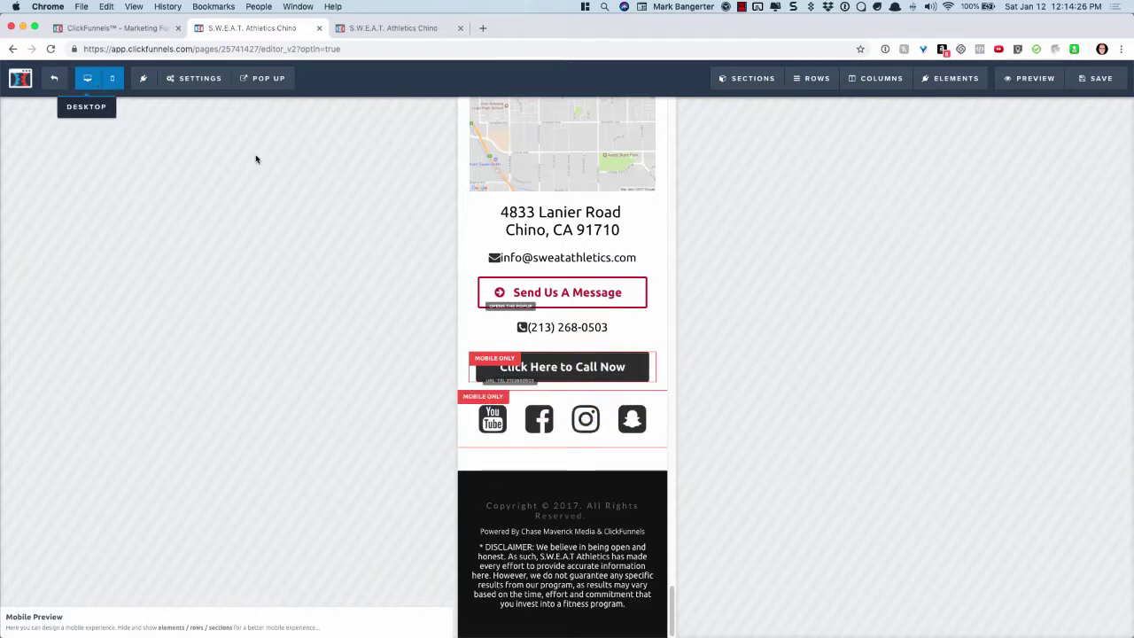
# - In desktop view, duplicate the social icons row and add a one-column row below it
pyautogui.click(88, 78)
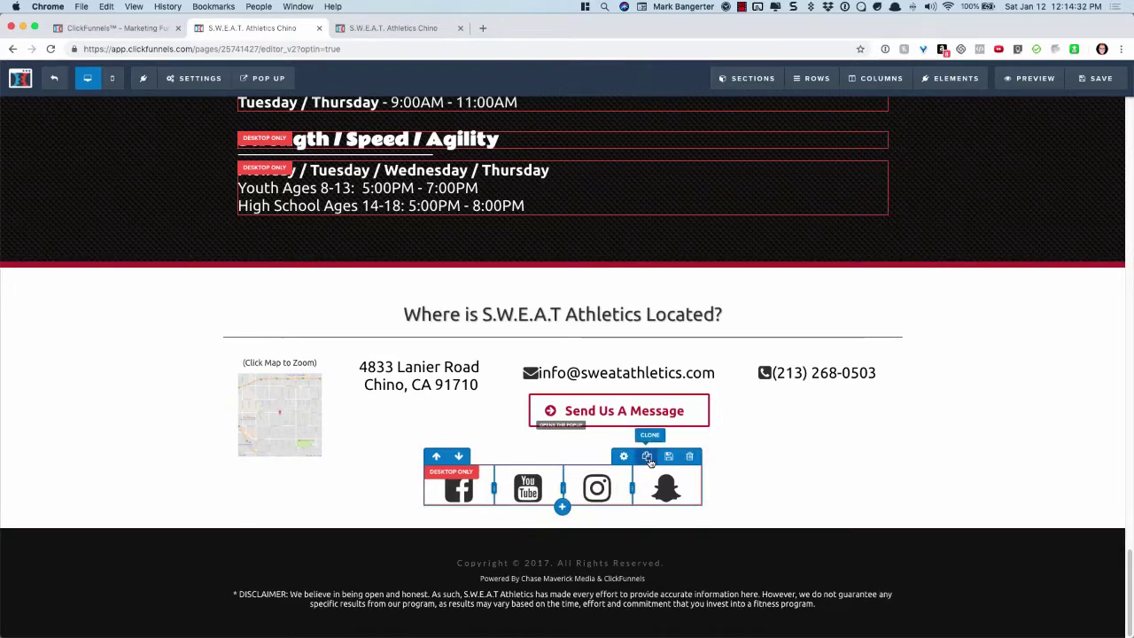
pyautogui.click(648, 457)
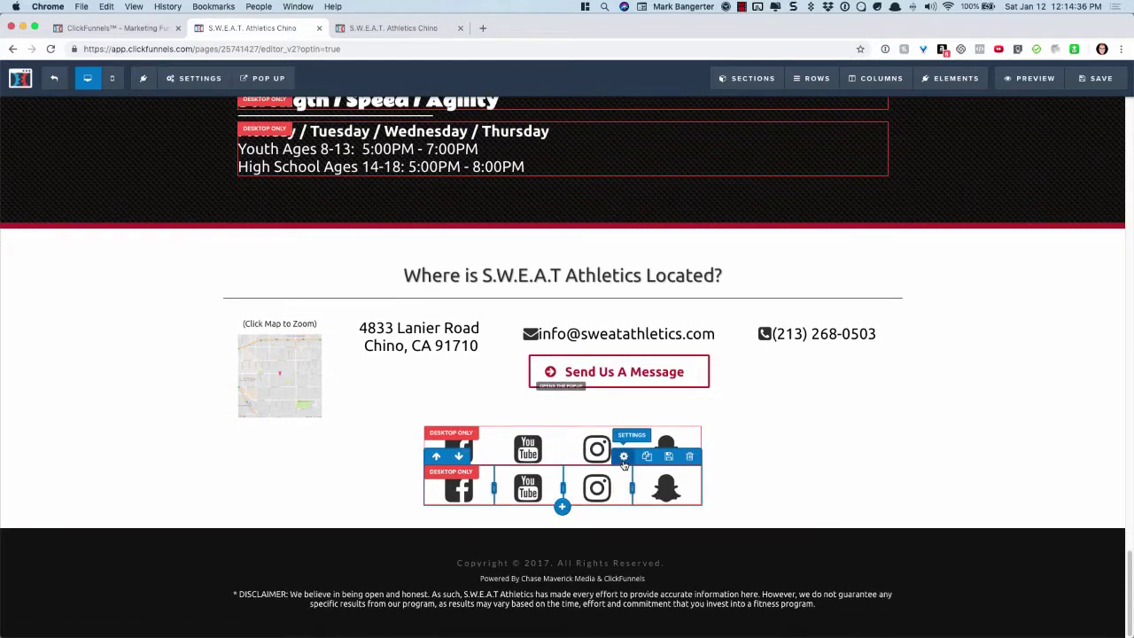
pyautogui.click(562, 506)
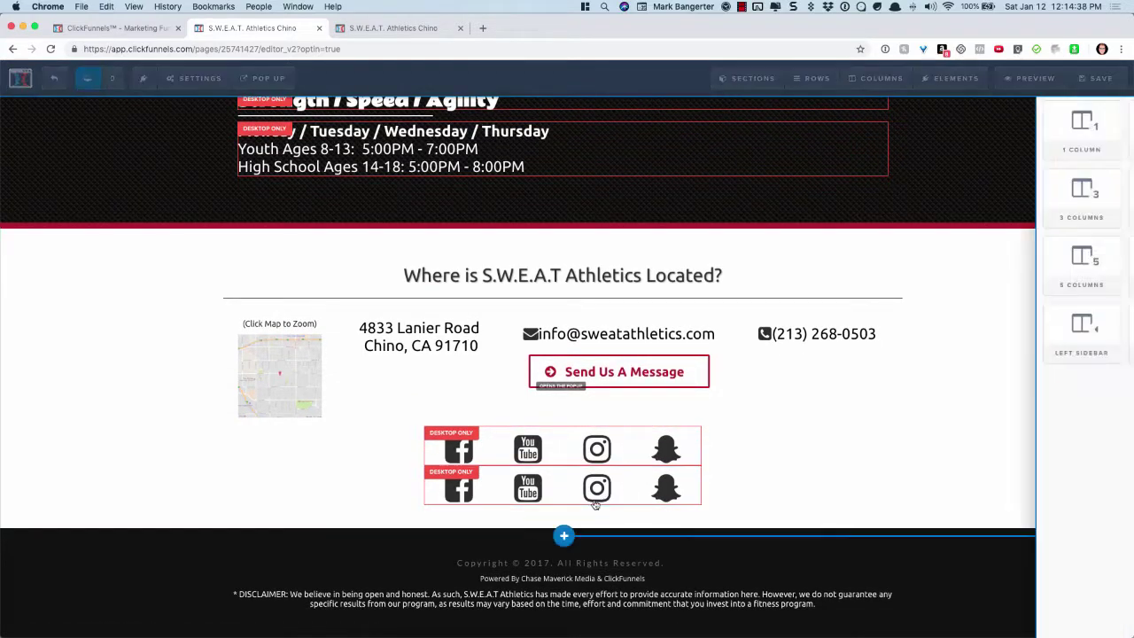
pyautogui.click(917, 130)
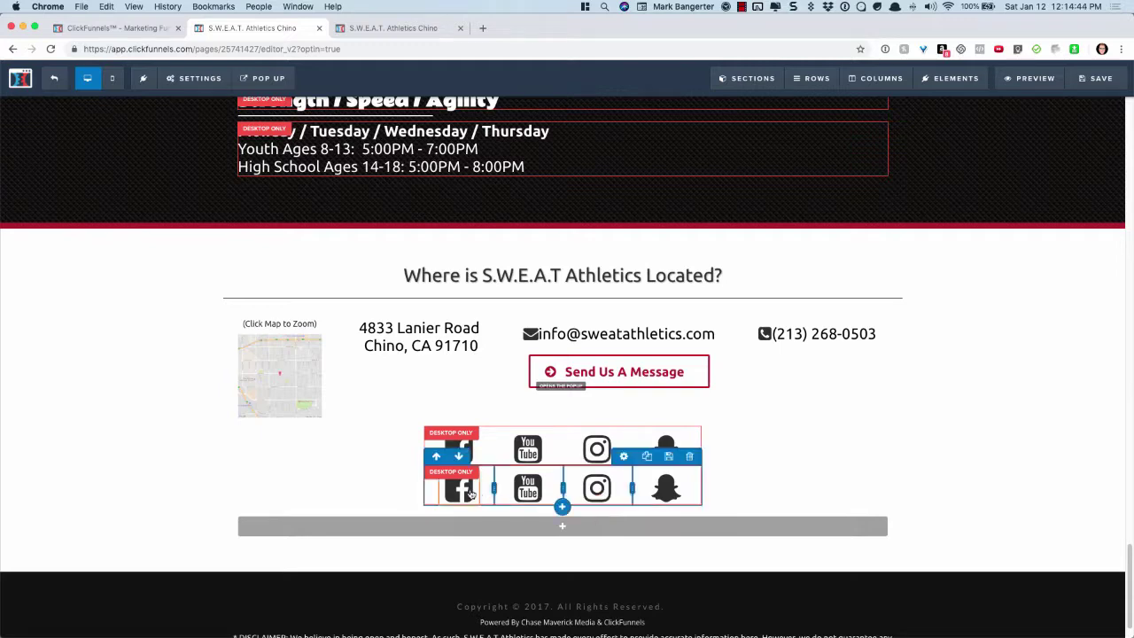
# - Stack the Facebook, YouTube, Instagram and Snapchat icons in the new row and delete the emptied duplicate
pyautogui.moveTo(462, 492); pyautogui.dragTo(553, 537)
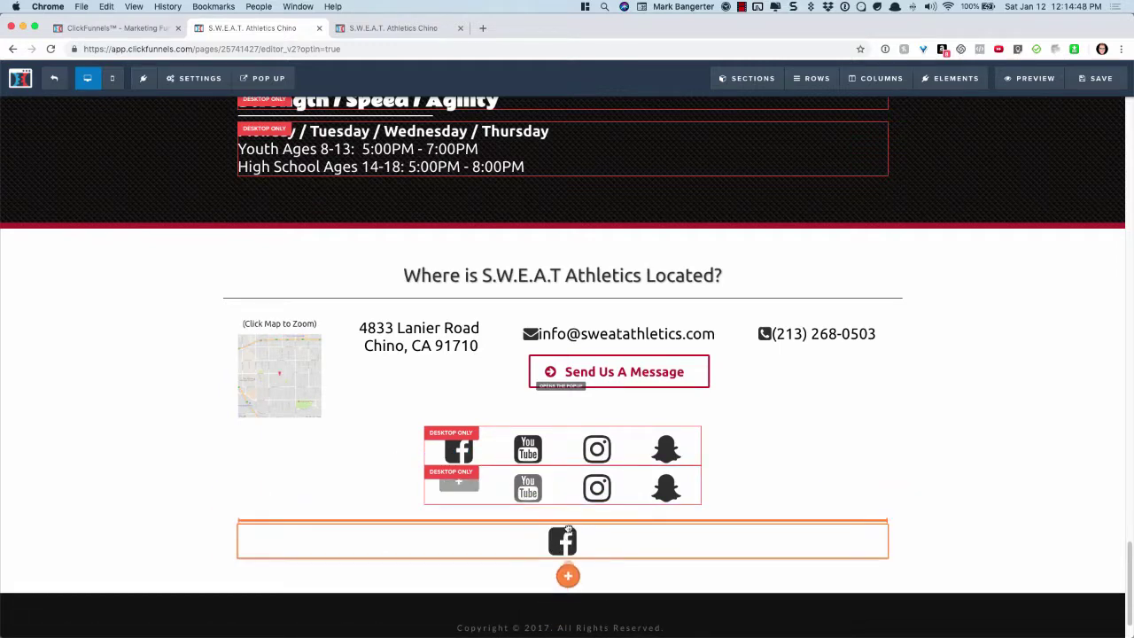
pyautogui.moveTo(528, 488); pyautogui.dragTo(562, 562)
pyautogui.scroll(-2, 610, 557)
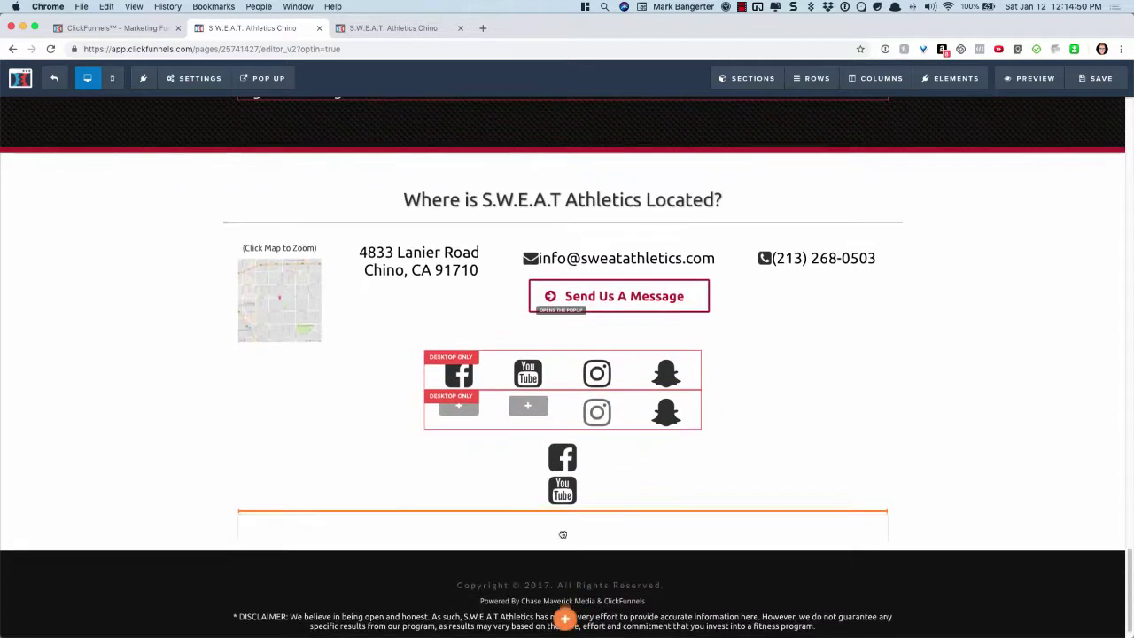
pyautogui.moveTo(597, 412); pyautogui.dragTo(562, 523)
pyautogui.moveTo(667, 412); pyautogui.dragTo(562, 543)
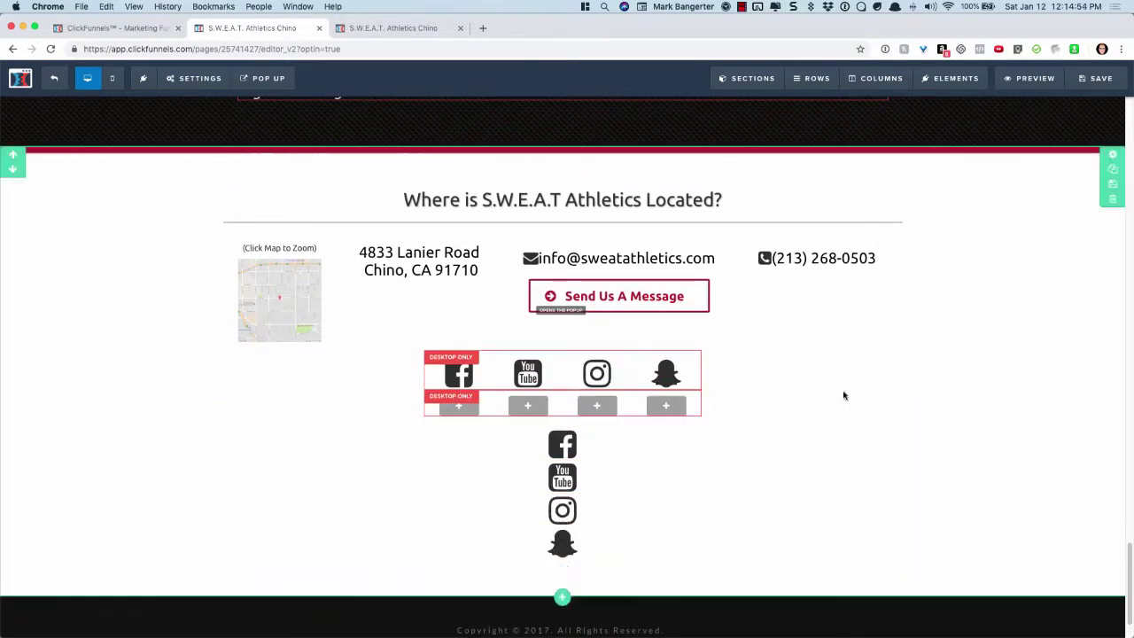
pyautogui.click(689, 380)
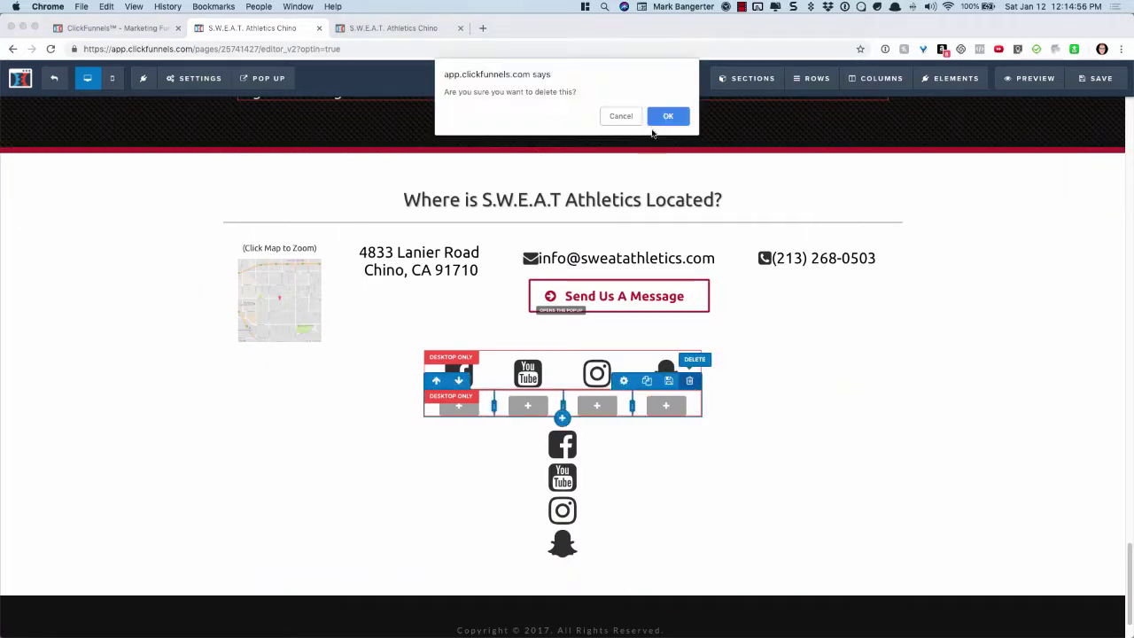
pyautogui.click(665, 119)
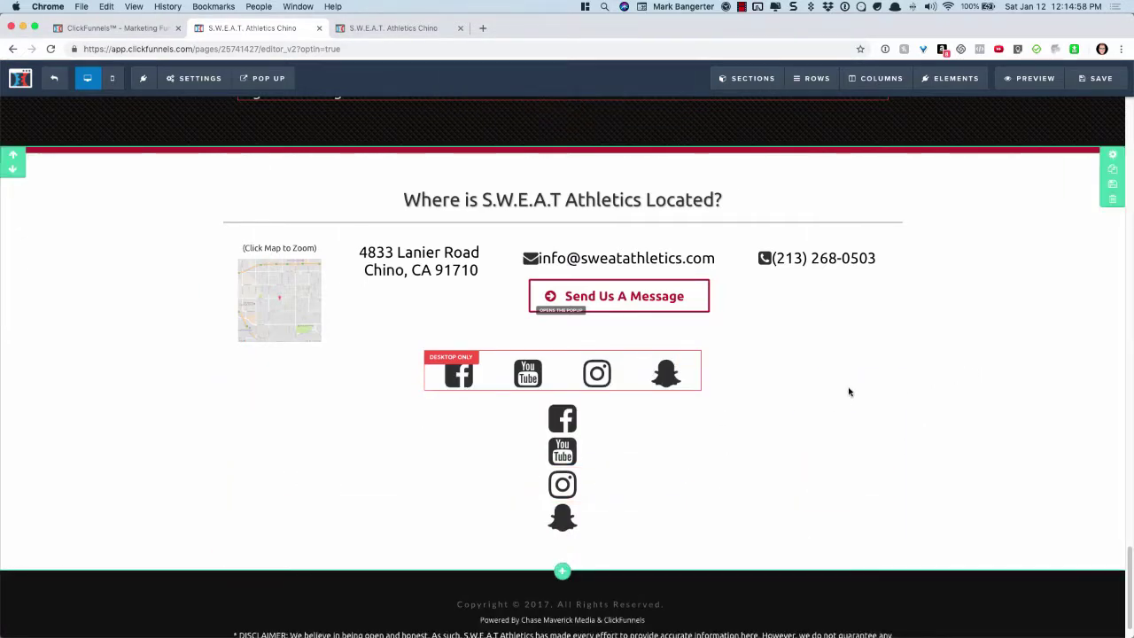
# - Copy the new row's CSS ID #row--77774 and set the row to Mobile Only
pyautogui.moveTo(830, 381)
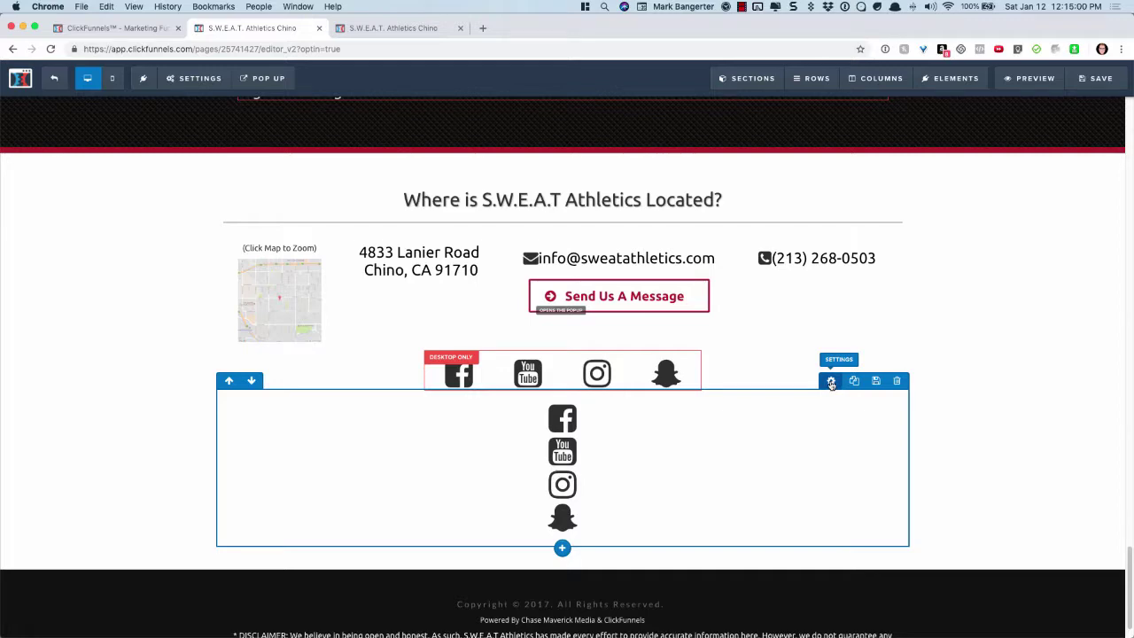
pyautogui.click(830, 381)
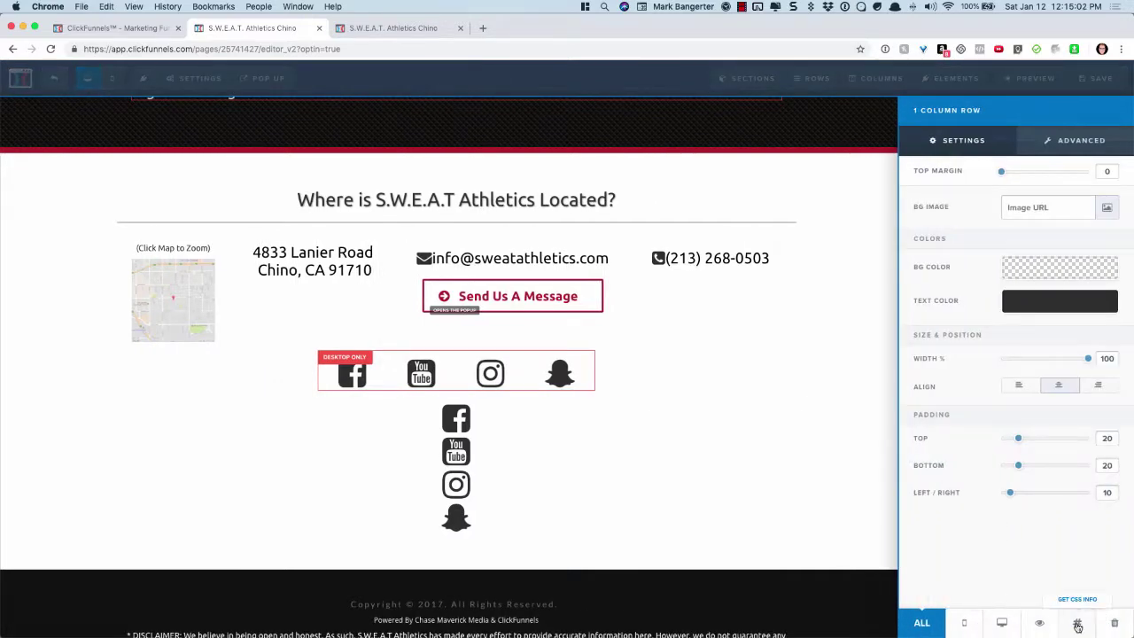
pyautogui.click(1077, 626)
pyautogui.hotkey('alt', 'shift', 'Left')
pyautogui.hotkey('alt', 'shift', 'Left')
pyautogui.press('cmd+c')
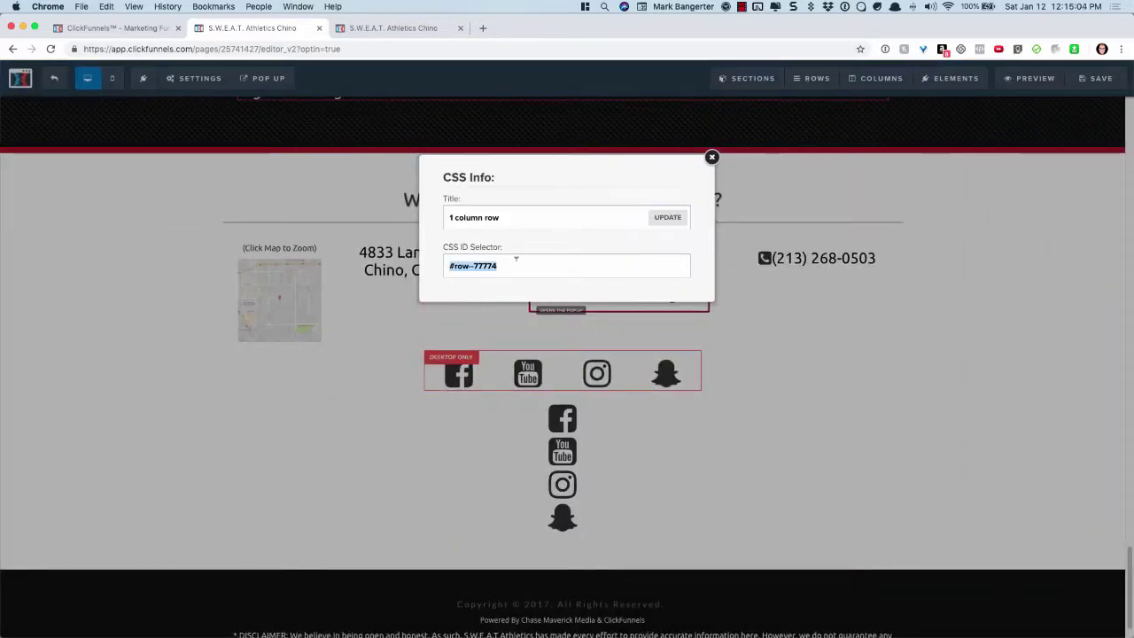
pyautogui.click(712, 158)
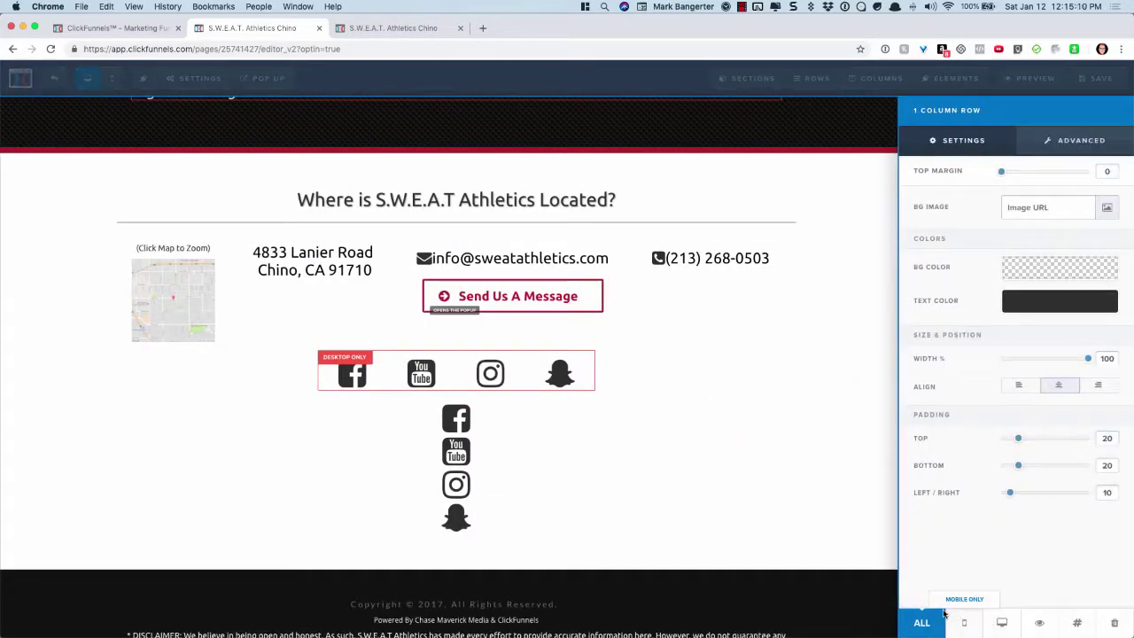
pyautogui.click(964, 623)
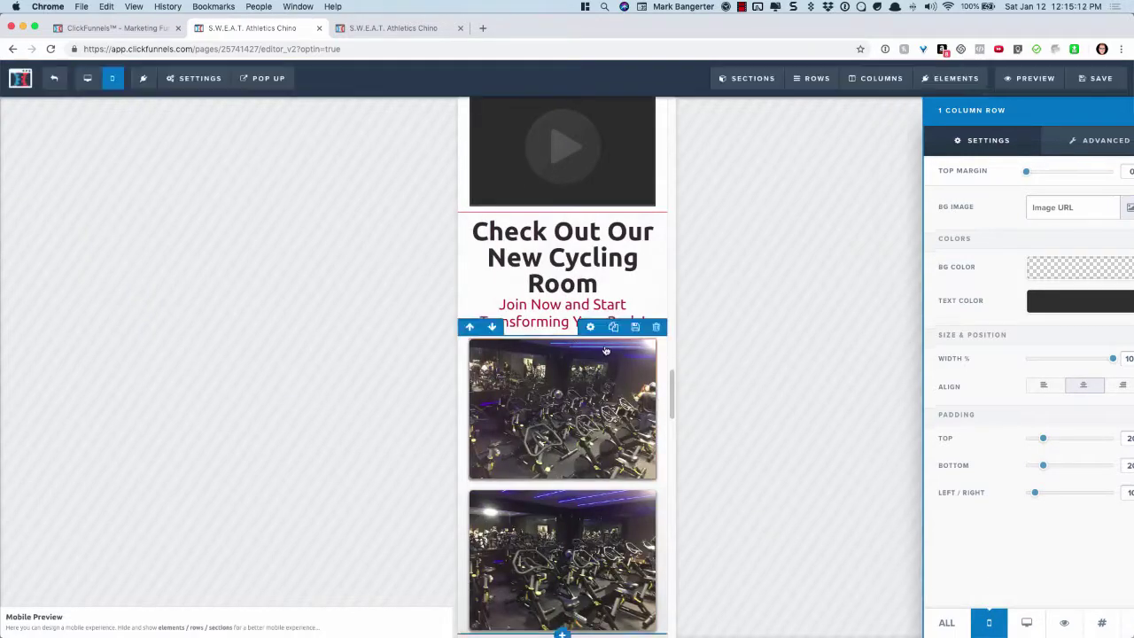
# - Delete the old horizontal mobile icons row and open the page Settings menu
pyautogui.scroll(-15, 566, 390)
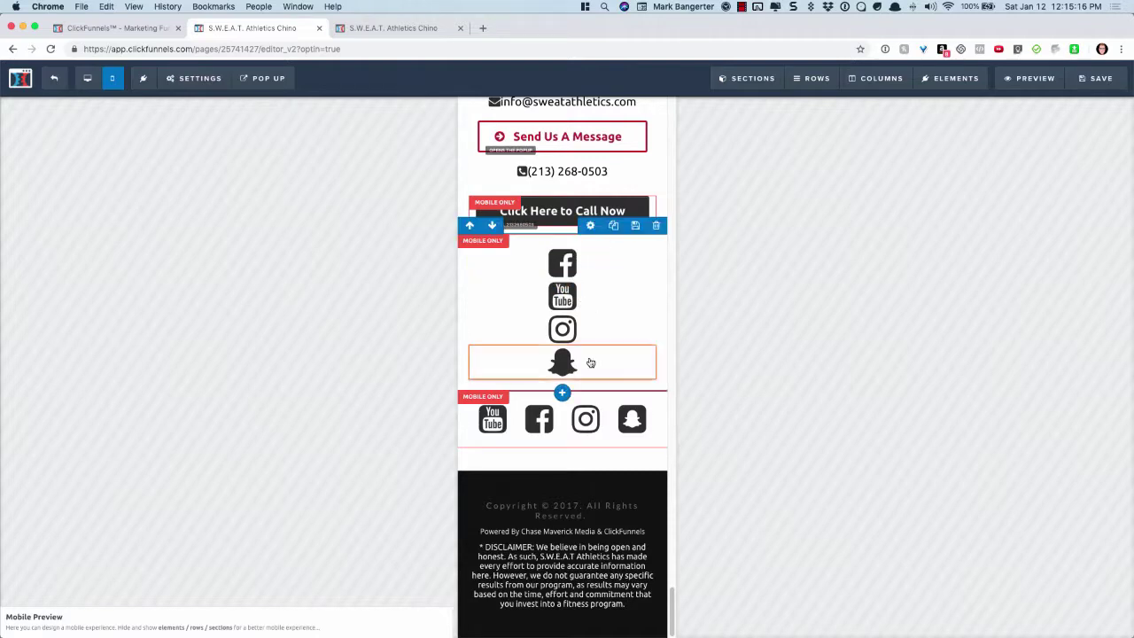
pyautogui.click(656, 383)
pyautogui.click(666, 117)
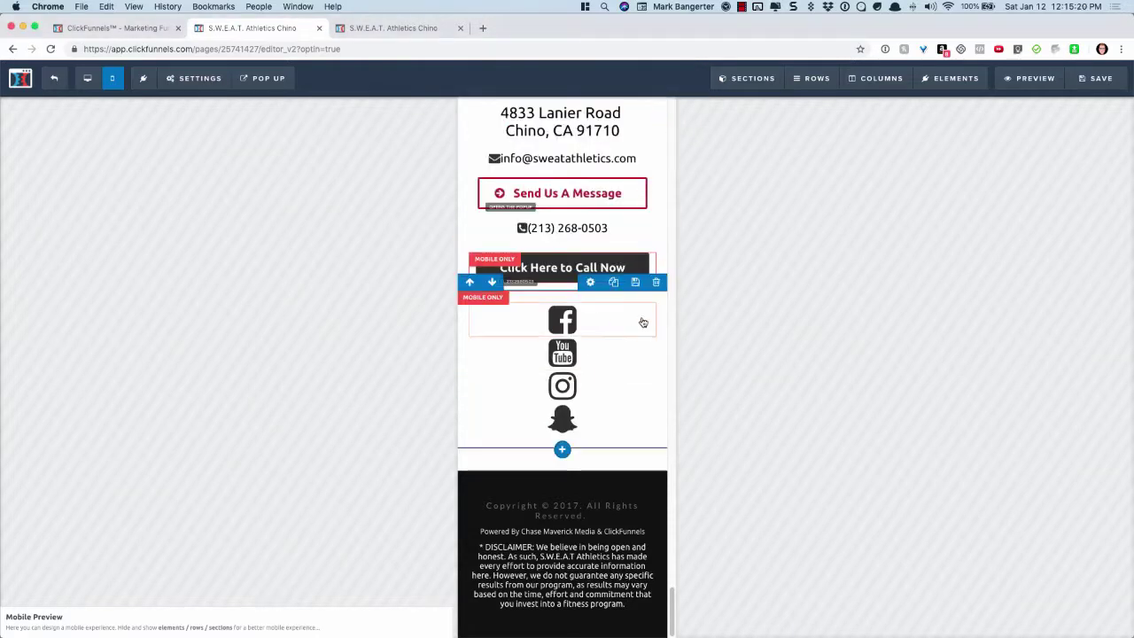
pyautogui.scroll(3, 628, 365)
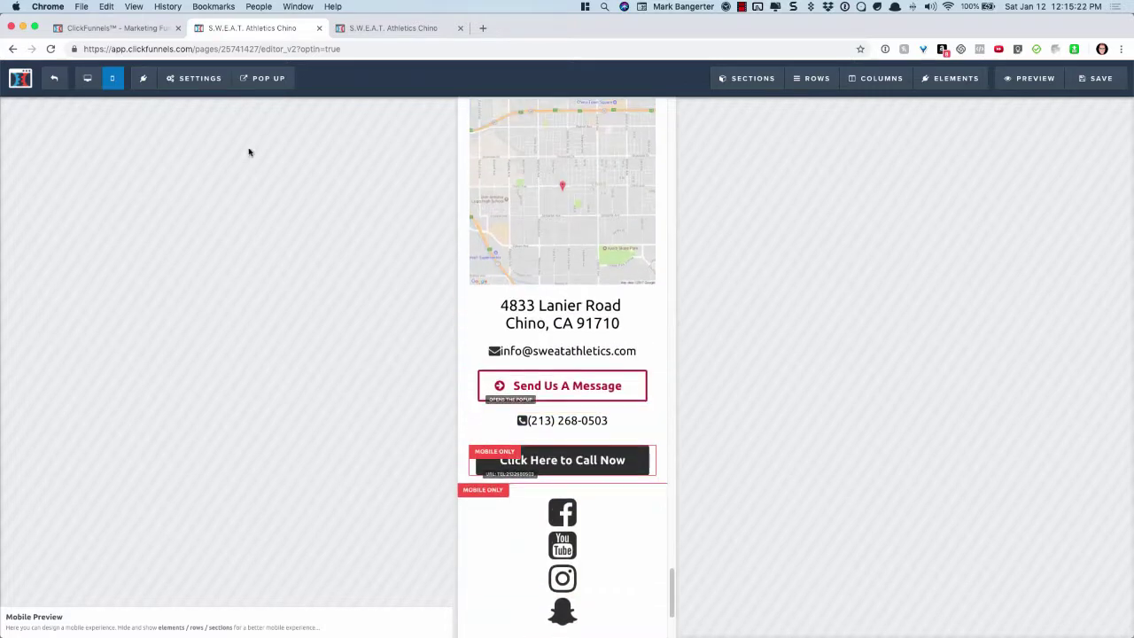
pyautogui.click(193, 78)
# - In the custom CSS, replace #row--91600 with #row--77774 in the first rule's selector
pyautogui.click(197, 176)
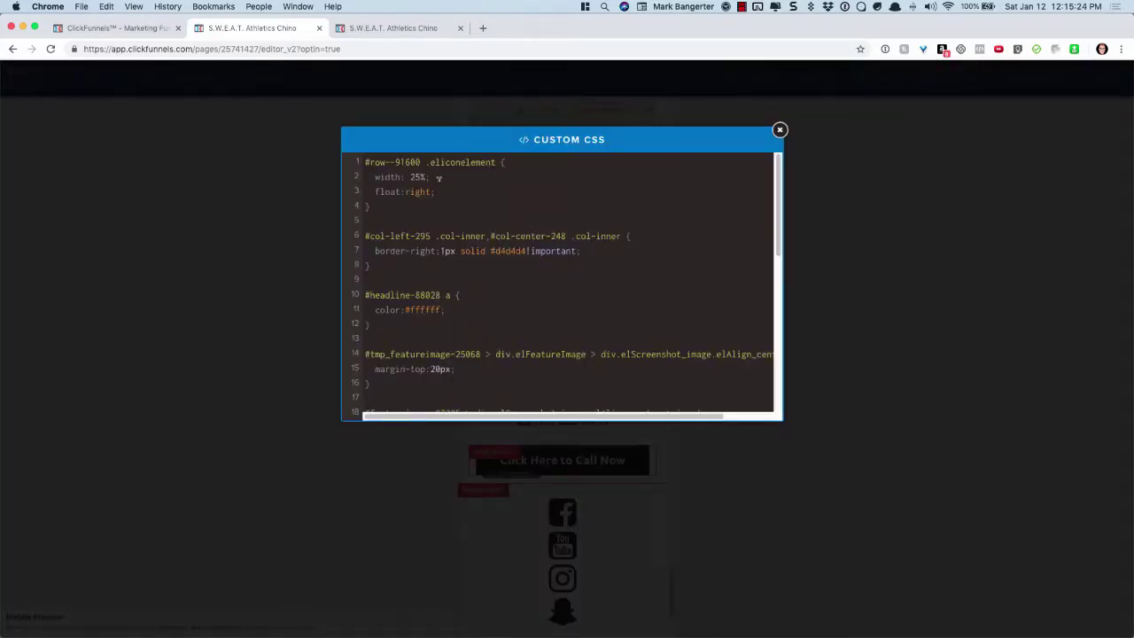
pyautogui.moveTo(420, 161); pyautogui.dragTo(381, 161)
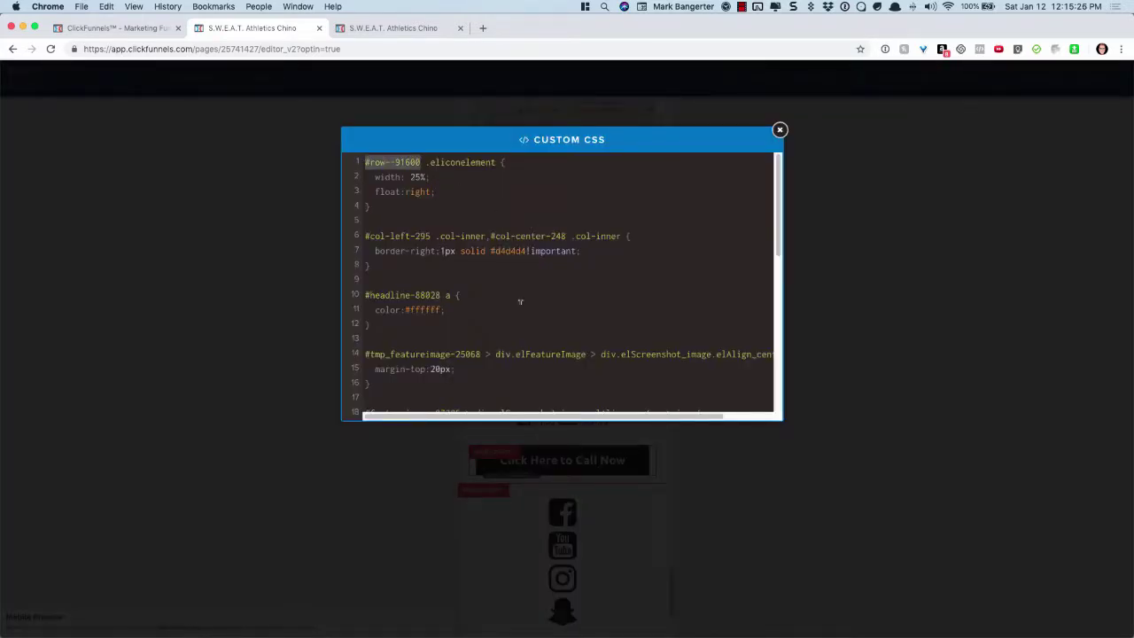
pyautogui.press('cmd+v')
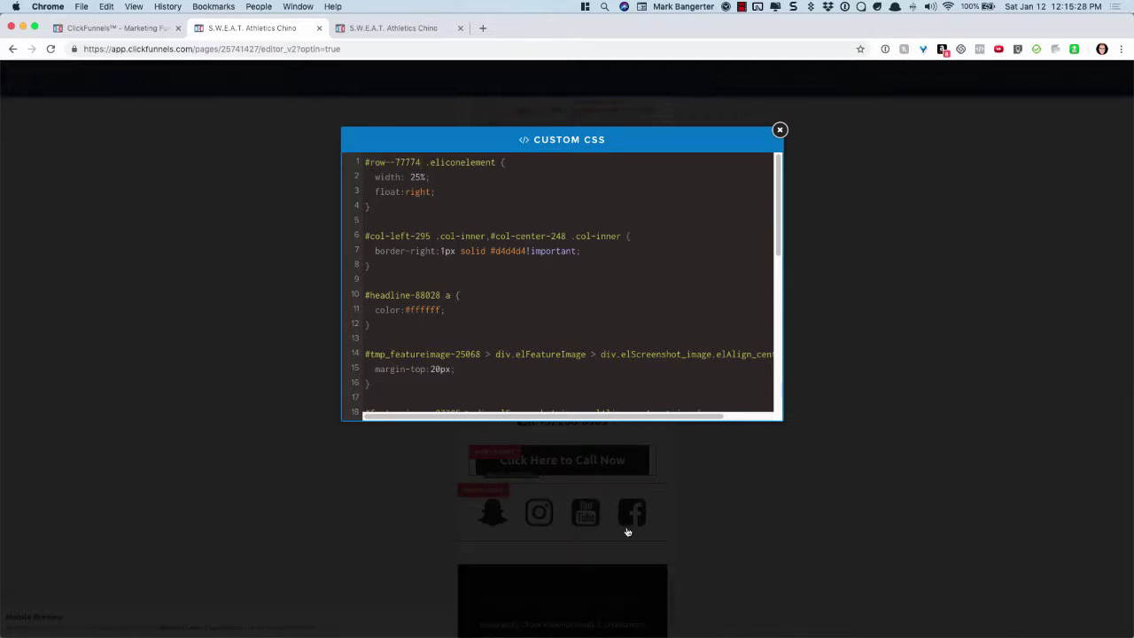